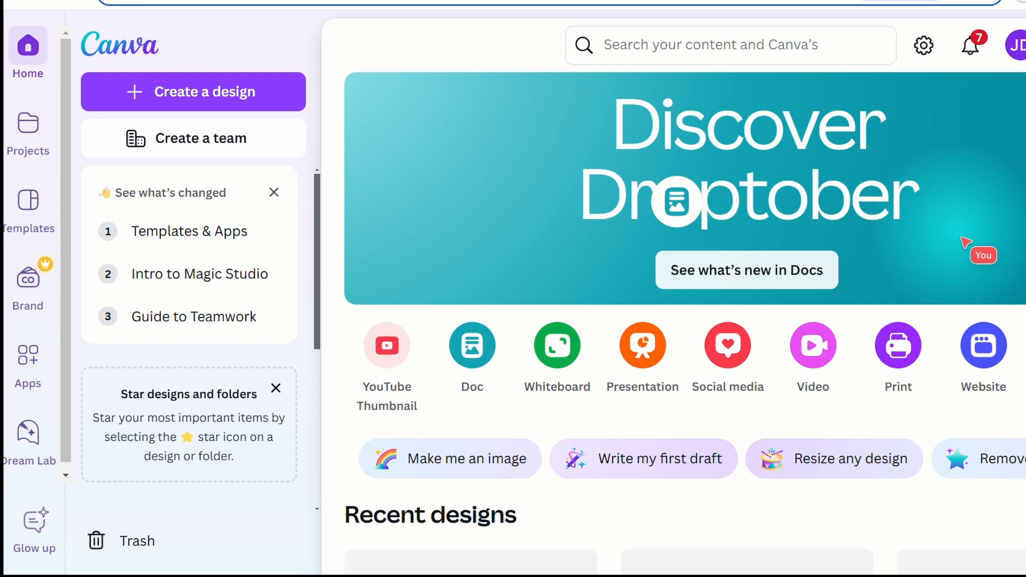
# Step: Search Canva templates for 'youtube end screen' and browse the results
pyautogui.click(714, 48)
pyautogui.write('youtub')
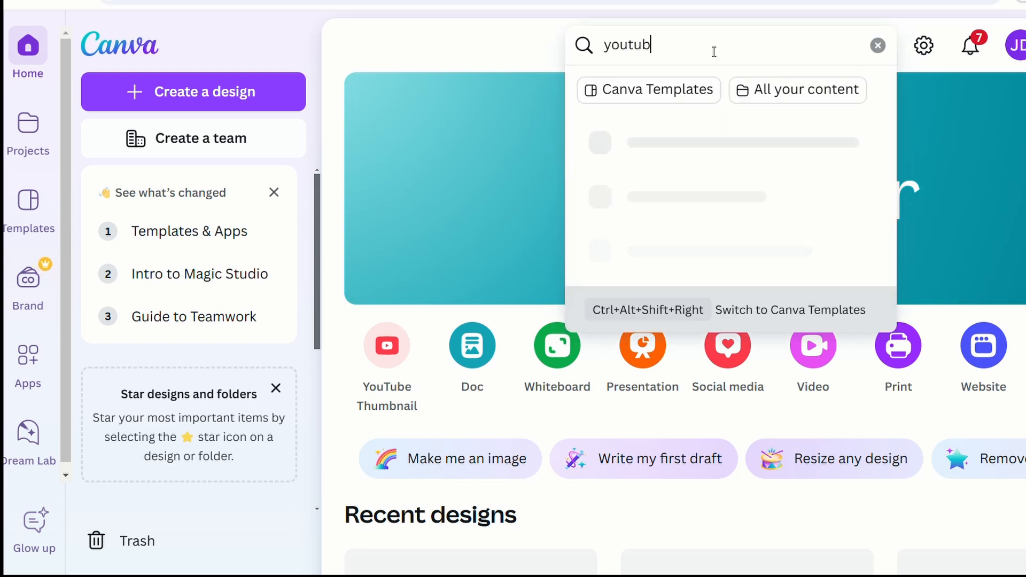
pyautogui.write('e end s')
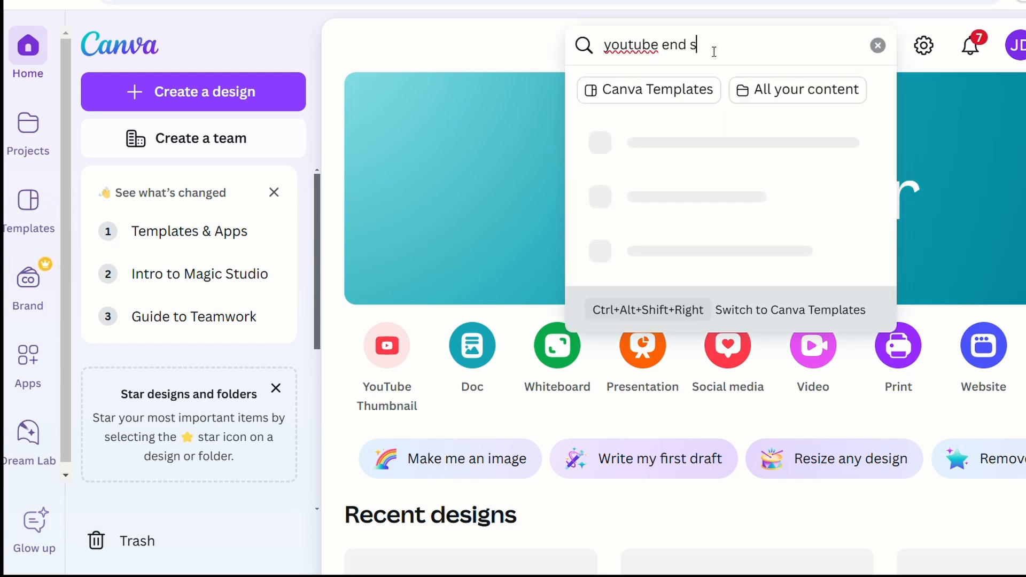
pyautogui.write('creen')
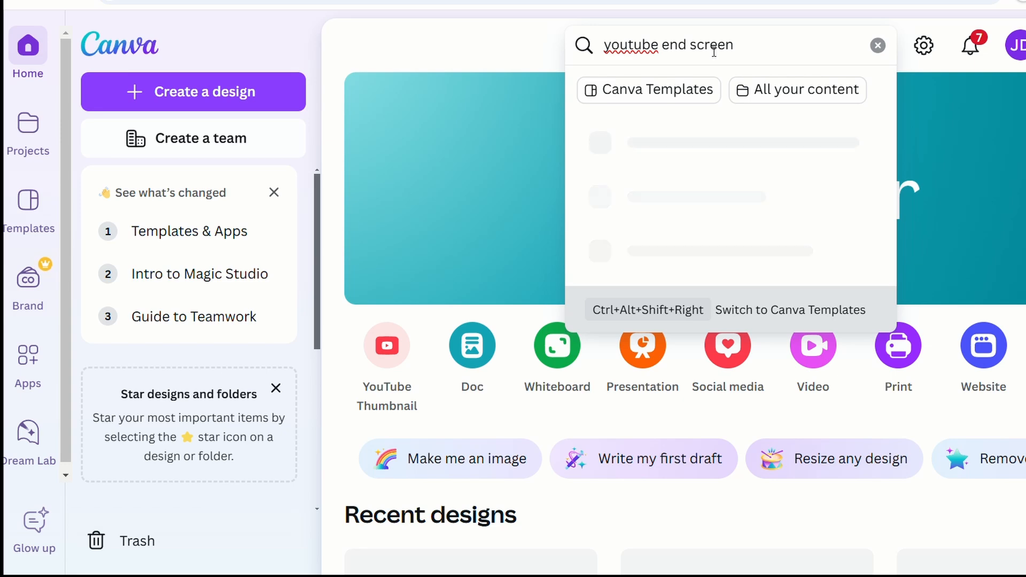
pyautogui.press('Return')
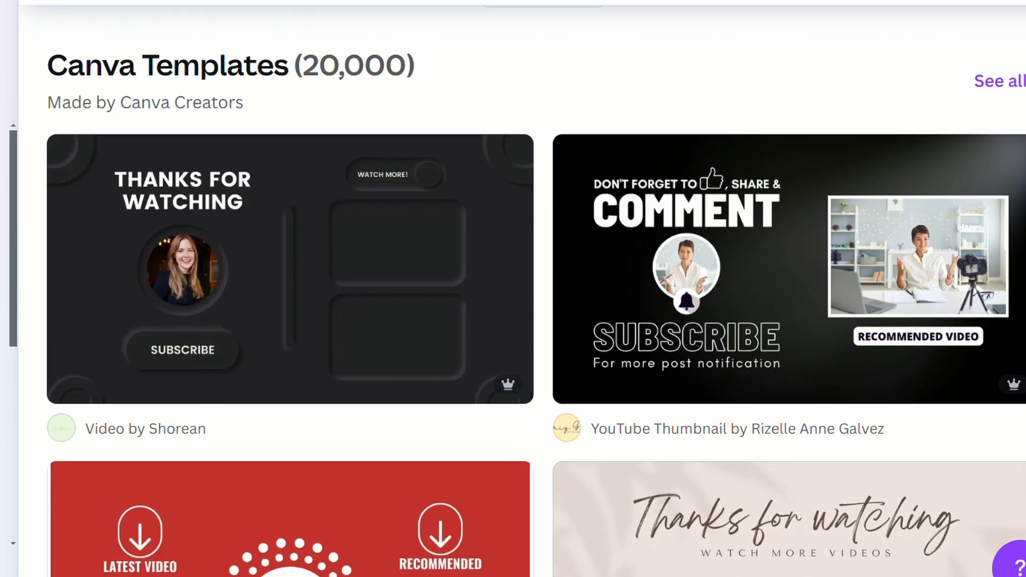
pyautogui.scroll(-5, 513, 289)
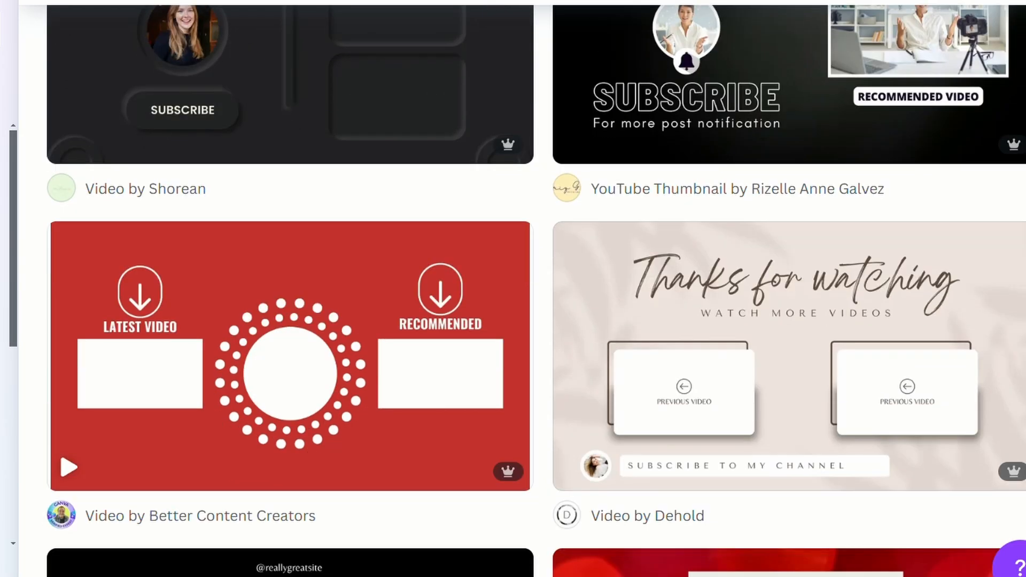
pyautogui.moveTo(505, 146)
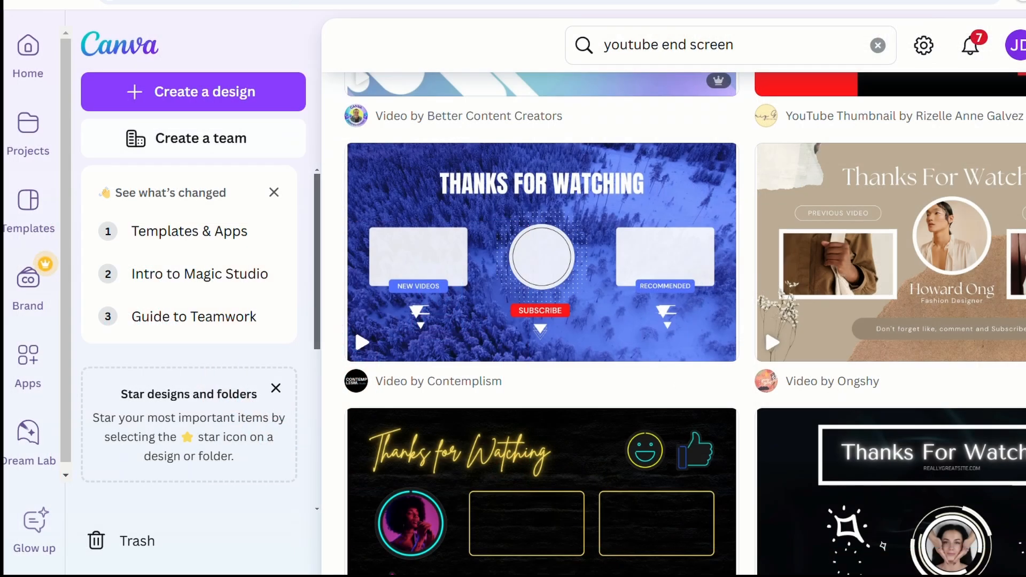
pyautogui.moveTo(492, 229)
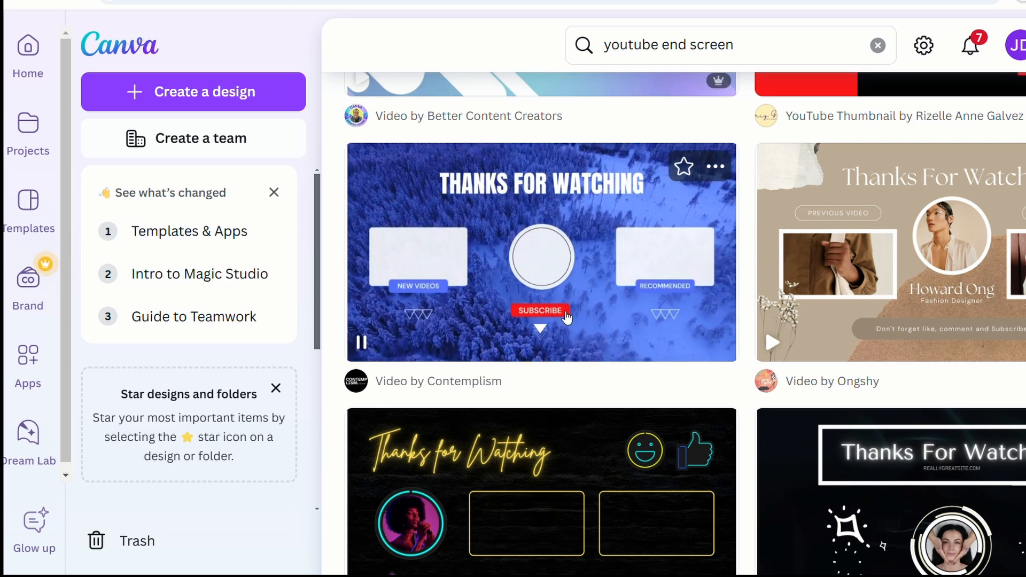
pyautogui.moveTo(858, 294)
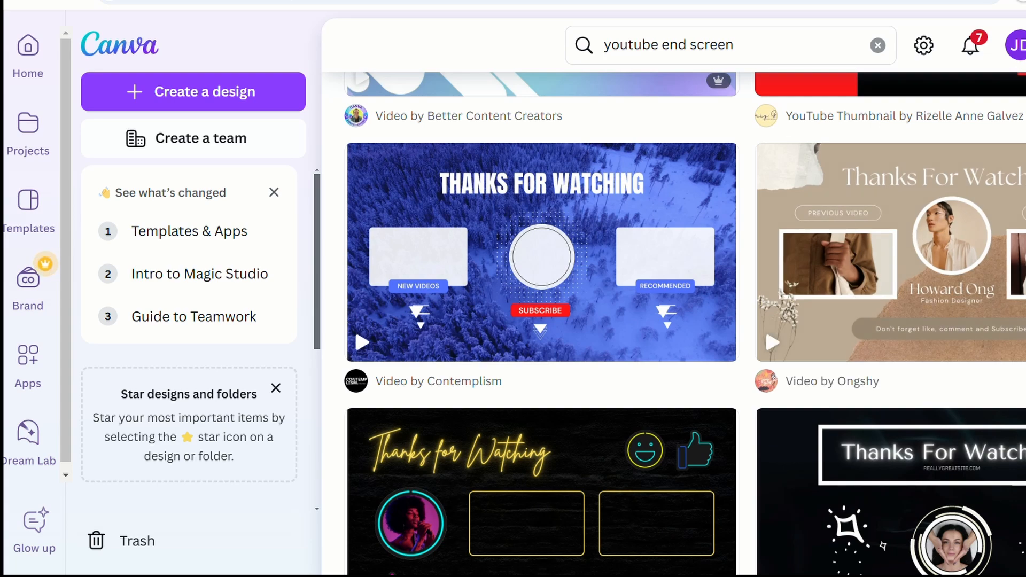
pyautogui.scroll(-6, 485, 198)
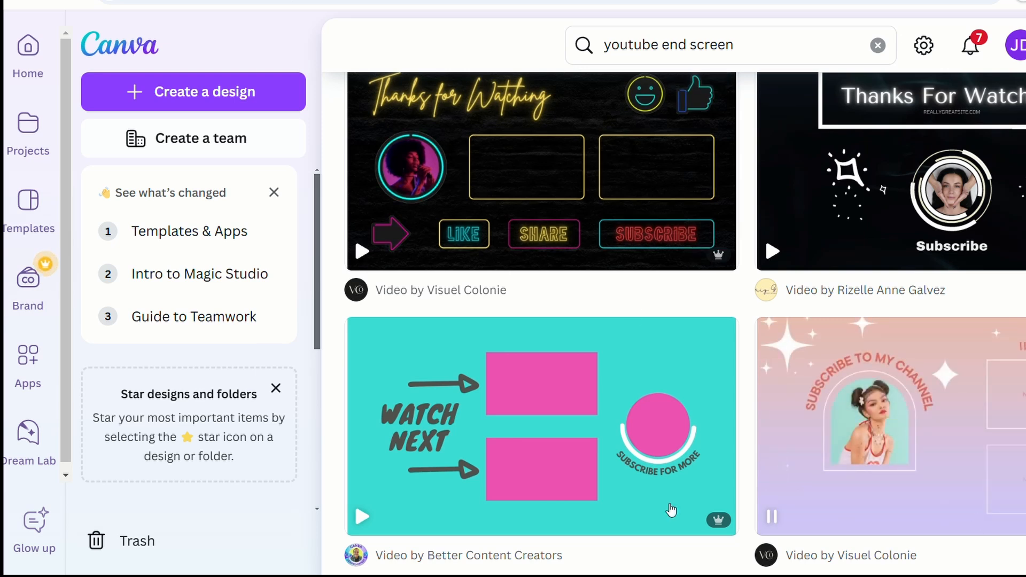
pyautogui.moveTo(498, 482)
pyautogui.moveTo(825, 220)
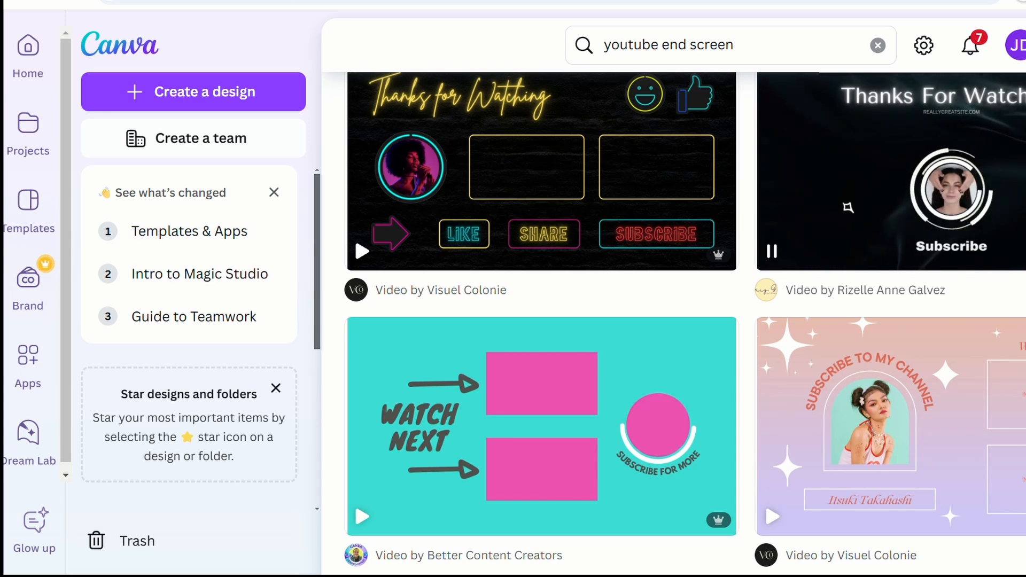
pyautogui.scroll(-5, 675, 324)
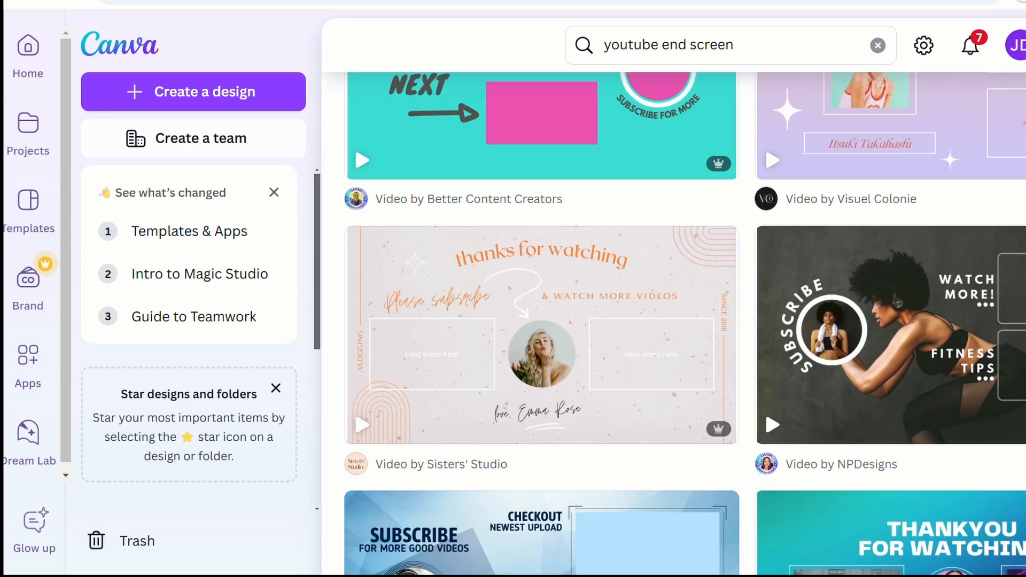
pyautogui.scroll(-8, 684, 324)
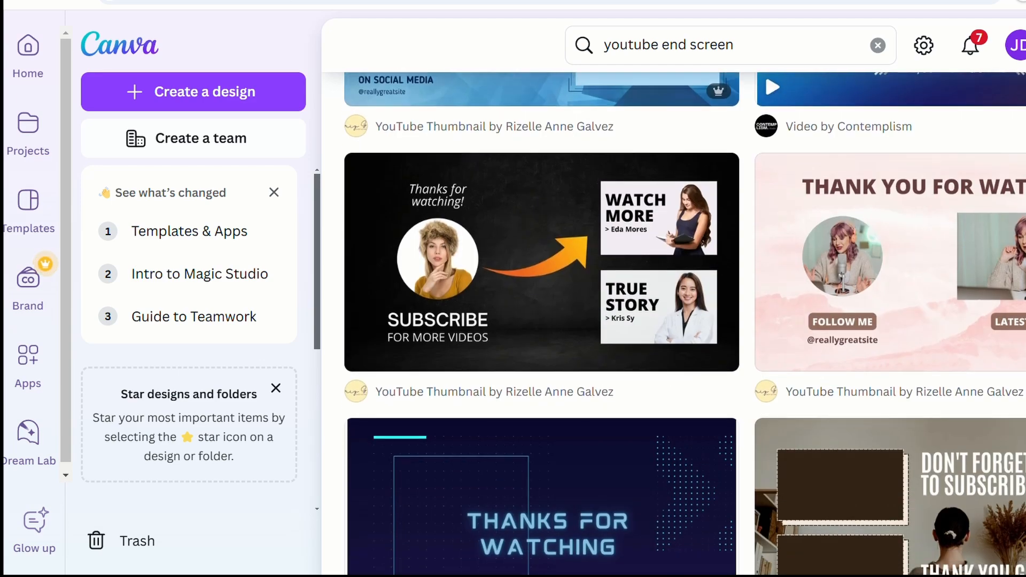
pyautogui.scroll(-2, 685, 324)
pyautogui.scroll(3, 685, 324)
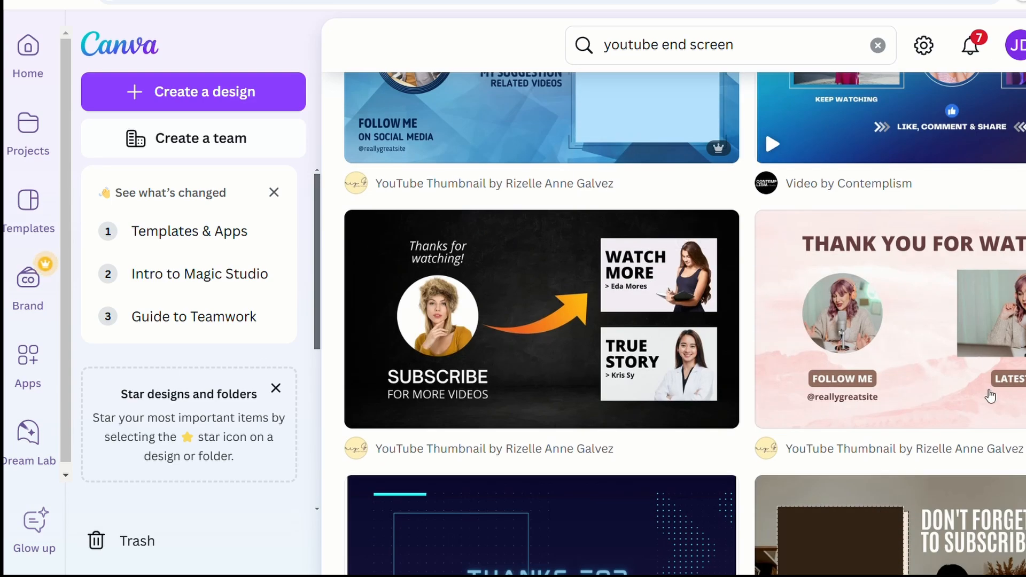
pyautogui.scroll(10, 765, 130)
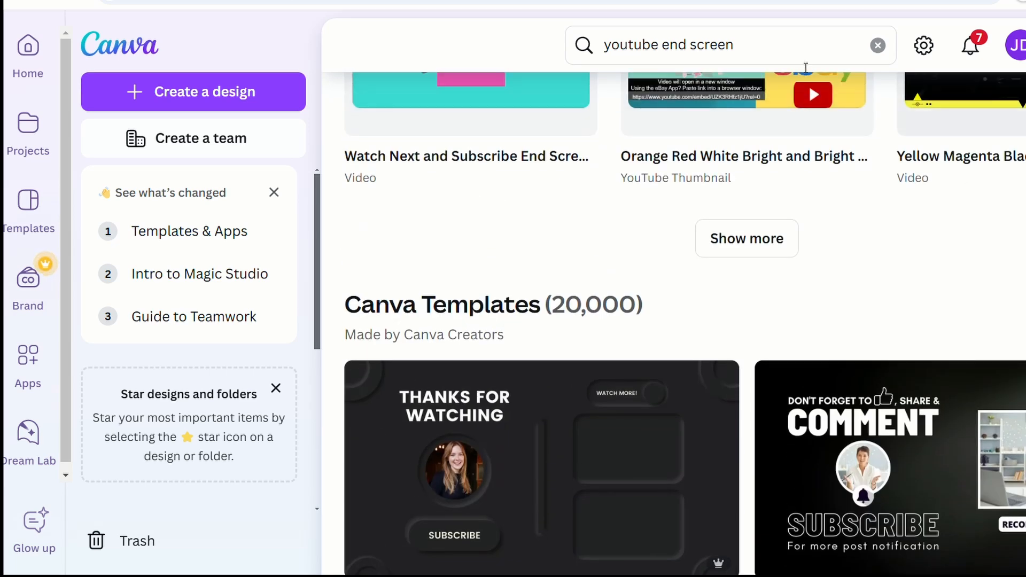
# Step: Add 'christmas' to the template search query
pyautogui.click(799, 50)
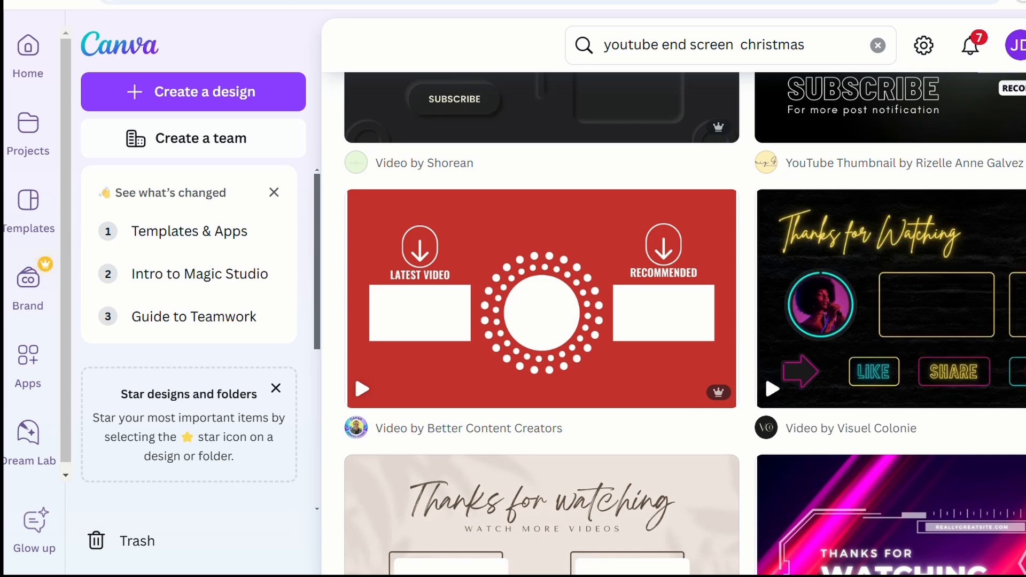
pyautogui.scroll(-2, 355, 374)
pyautogui.scroll(1, 354, 330)
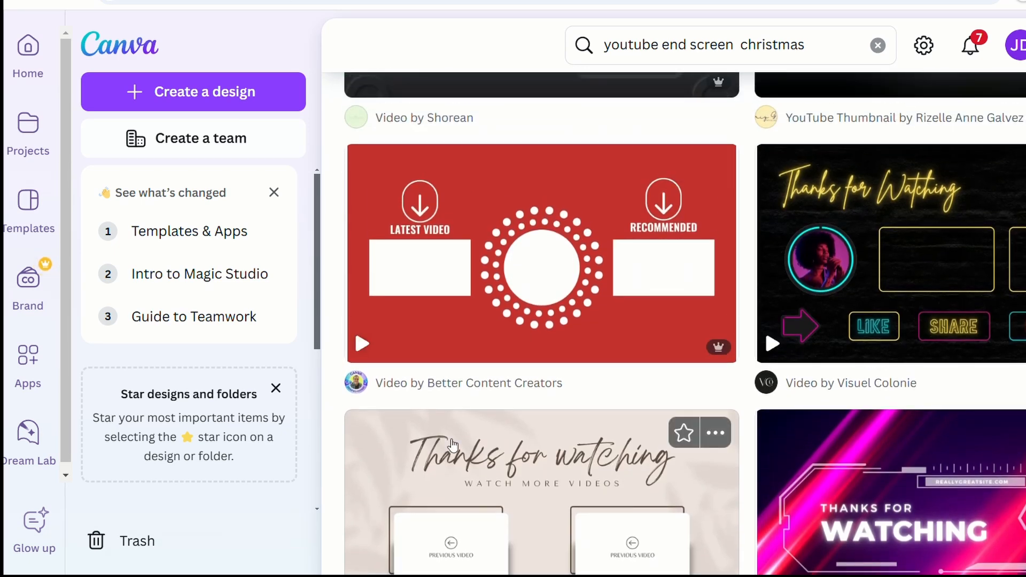
# Step: Open the 'Red Video End Screen YouTube Outro with Music' template for customizing
pyautogui.click(409, 336)
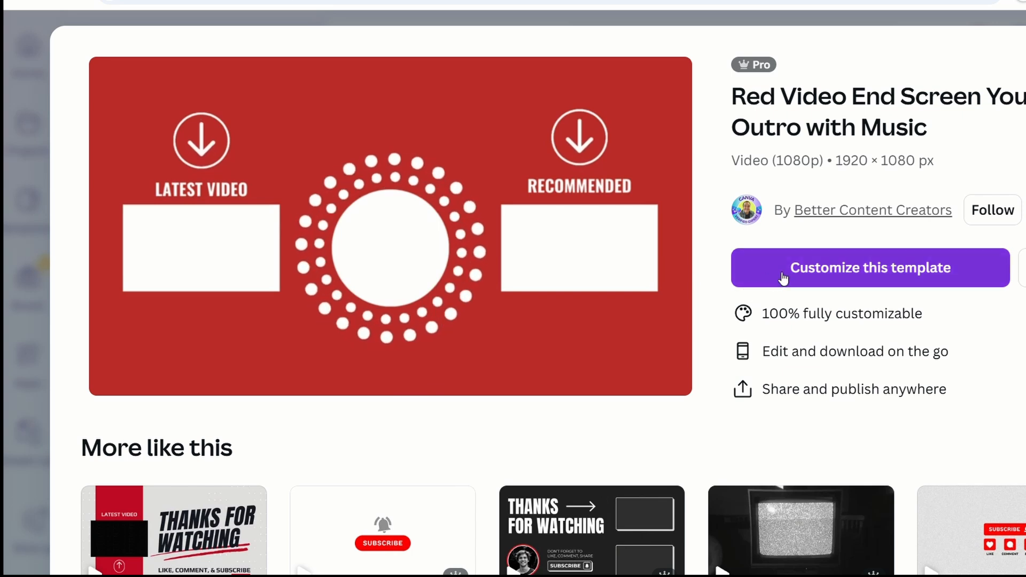
pyautogui.click(785, 274)
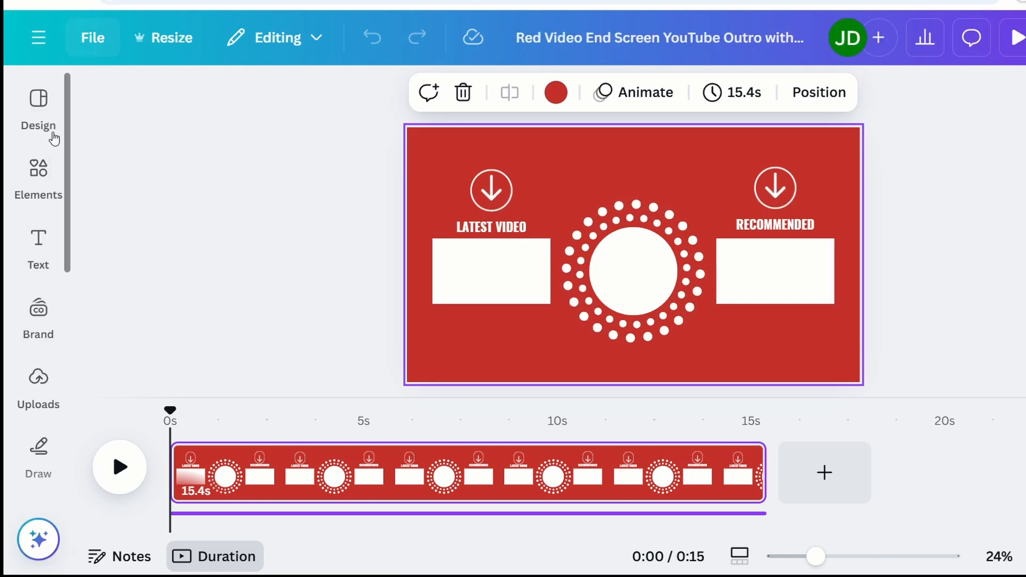
# Step: Search Elements for 'christmas' and browse all the Christmas graphics
pyautogui.click(39, 169)
pyautogui.click(247, 108)
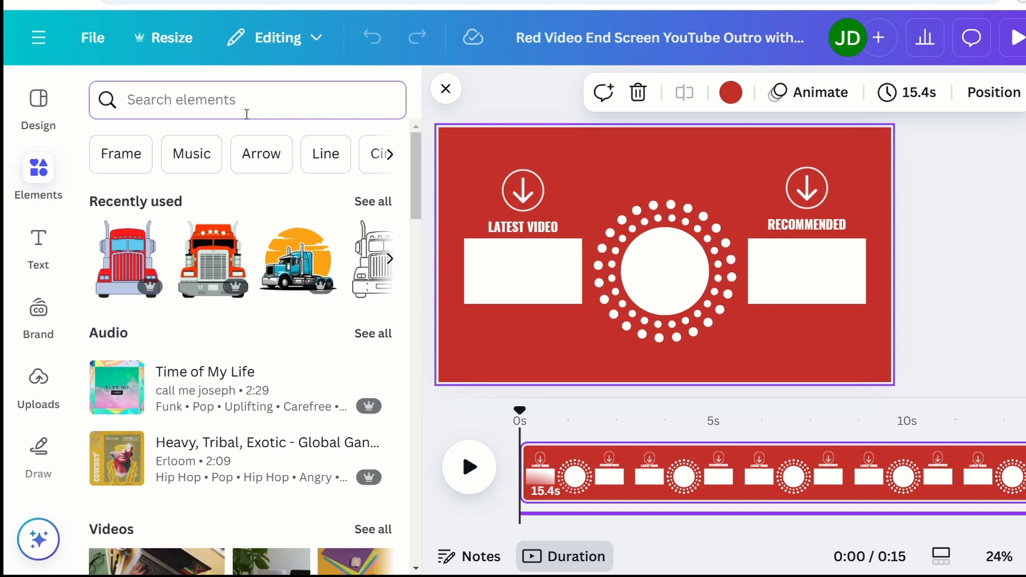
pyautogui.write('christmas')
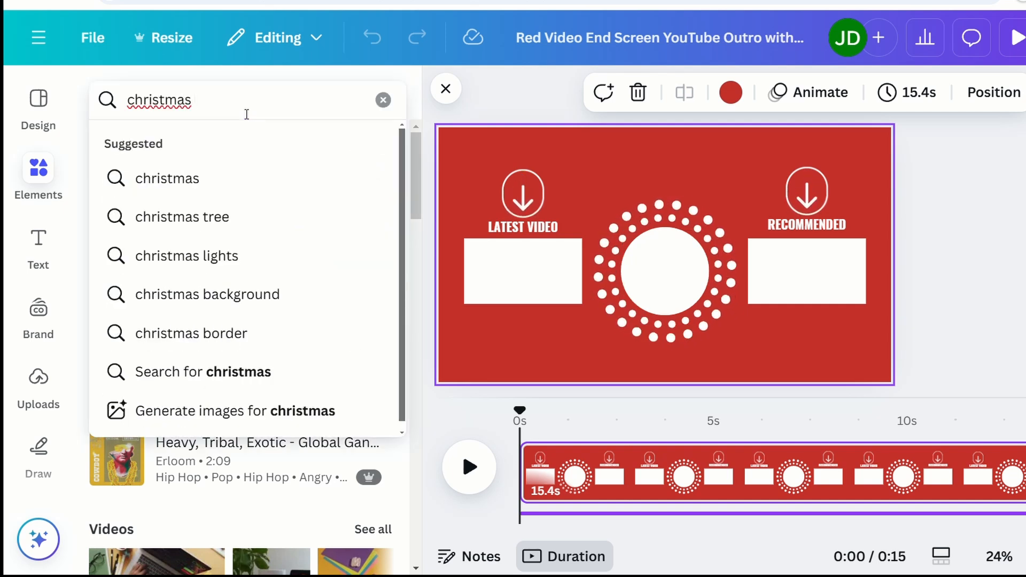
pyautogui.press('Return')
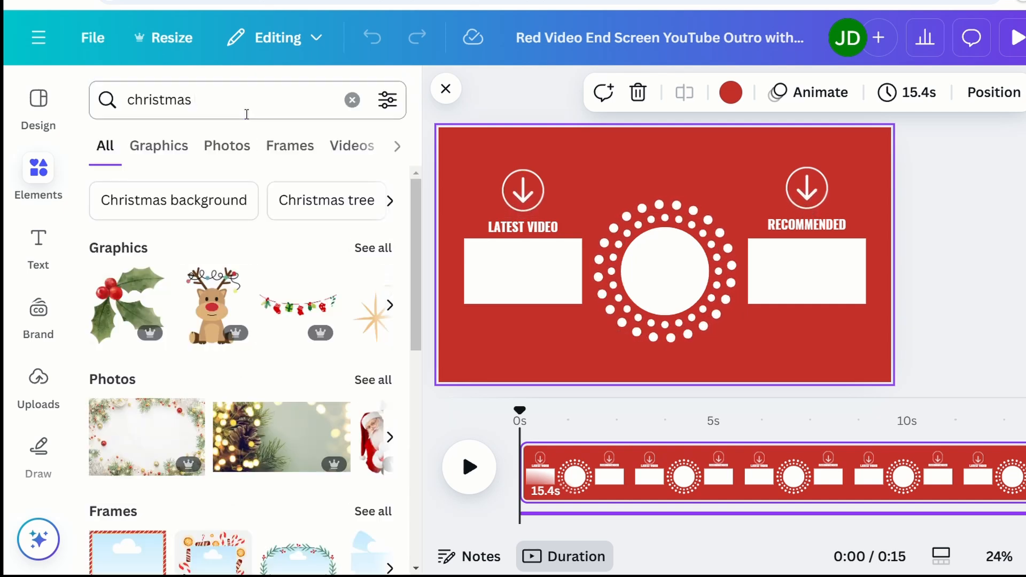
pyautogui.click(375, 249)
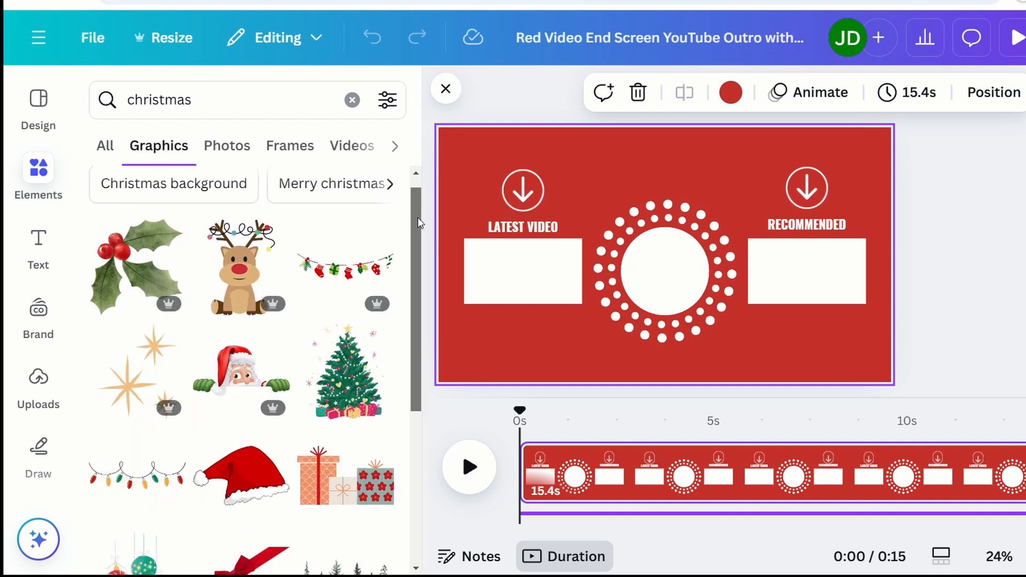
pyautogui.moveTo(417, 207); pyautogui.dragTo(426, 392)
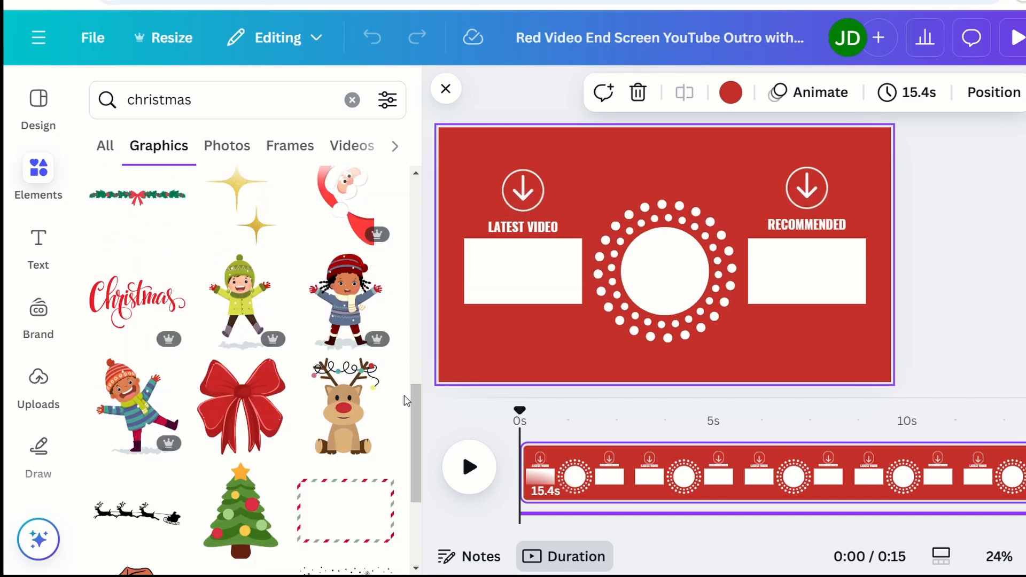
pyautogui.moveTo(416, 406); pyautogui.dragTo(421, 543)
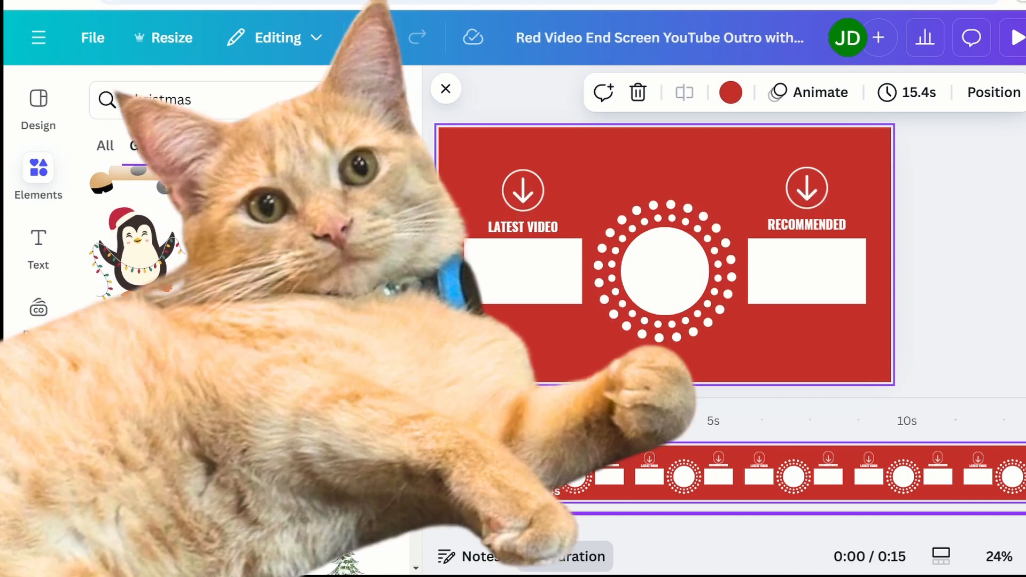
pyautogui.moveTo(421, 543); pyautogui.dragTo(421, 565)
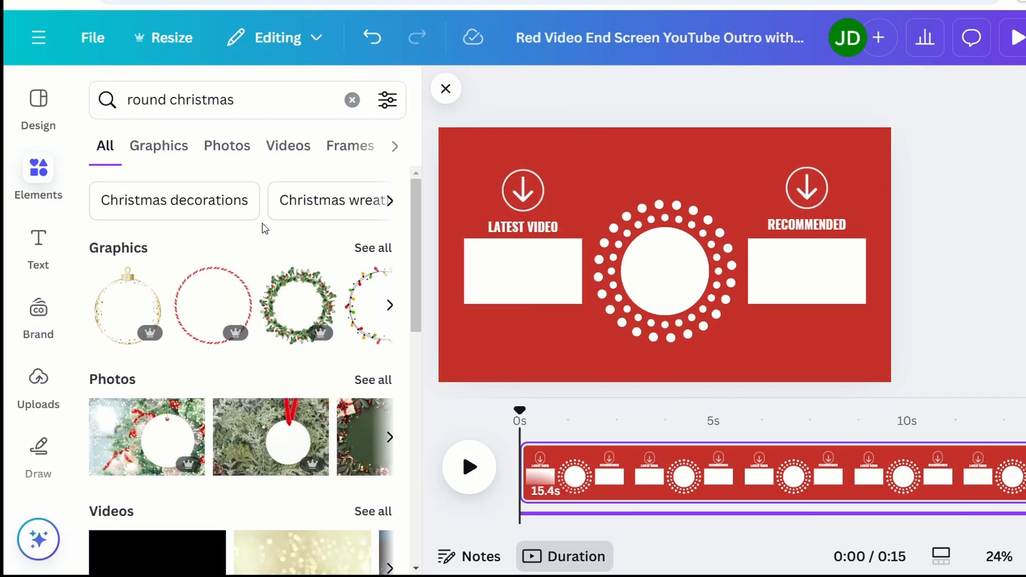
# Step: Add the red Merry Christmas stamp, fit it inside the dotted circle, and trim the search text
pyautogui.click(373, 249)
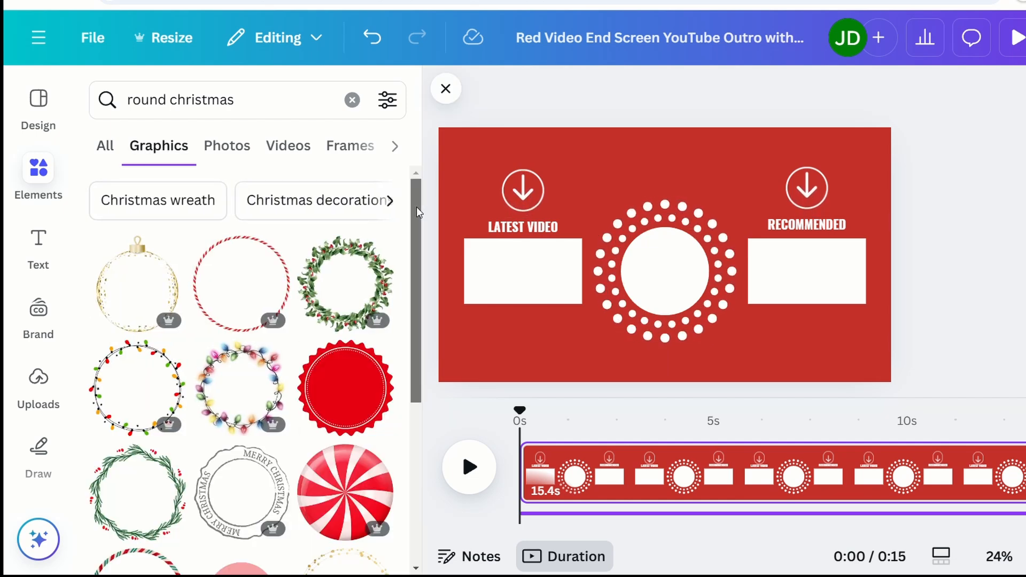
pyautogui.moveTo(417, 208); pyautogui.dragTo(417, 464)
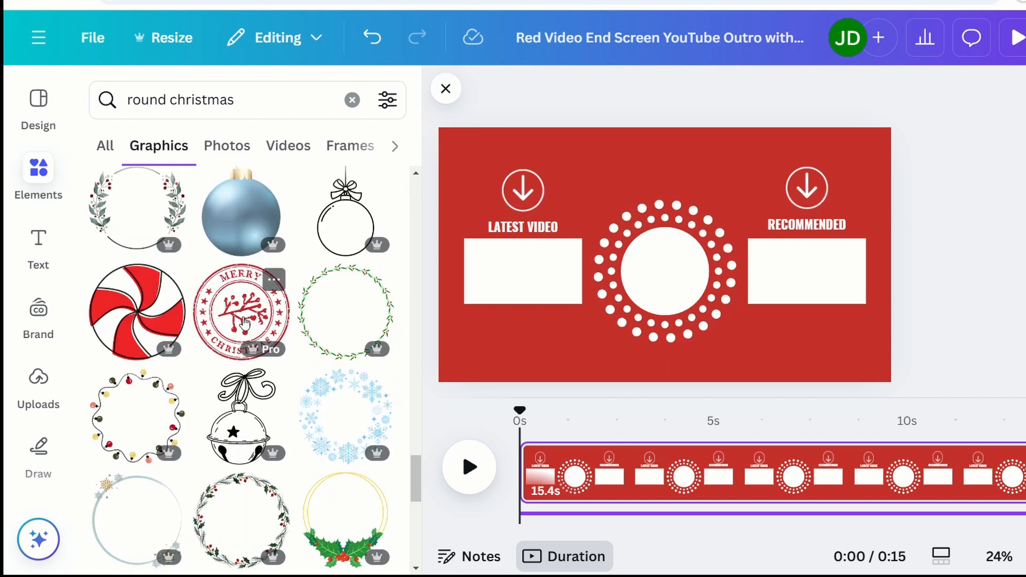
pyautogui.click(260, 327)
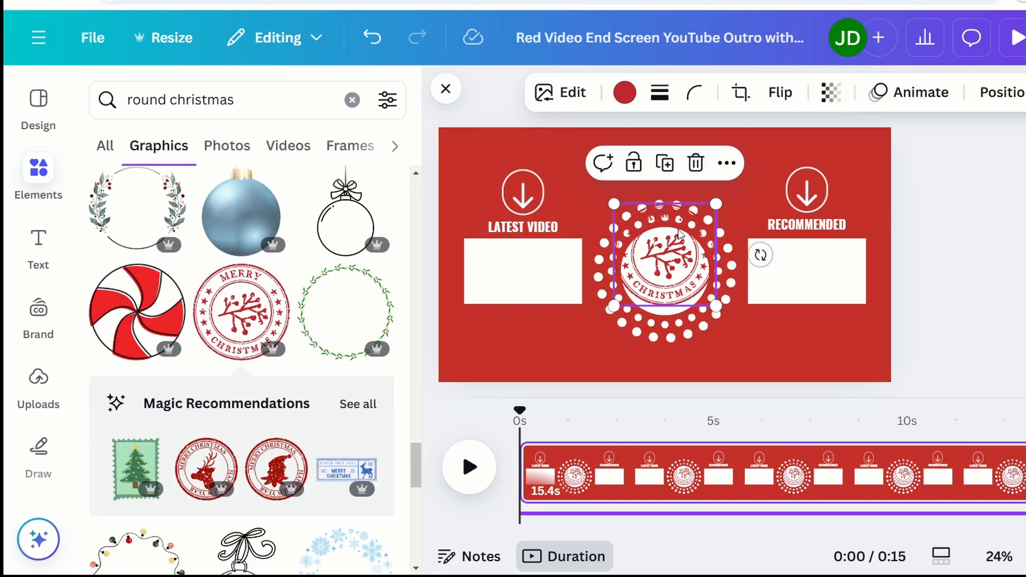
pyautogui.moveTo(667, 264); pyautogui.dragTo(662, 274)
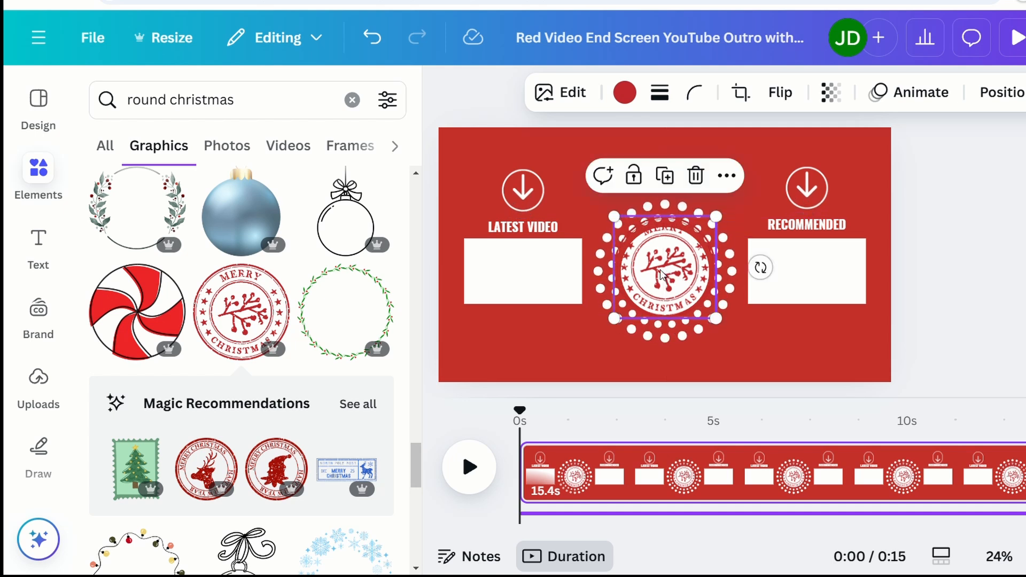
pyautogui.moveTo(730, 218); pyautogui.dragTo(724, 226)
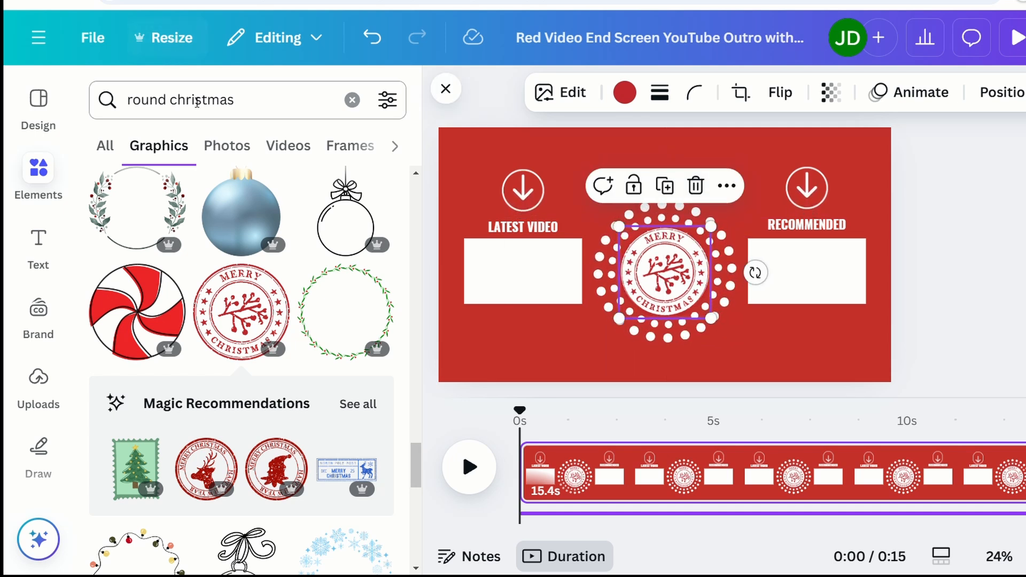
pyautogui.moveTo(159, 99); pyautogui.dragTo(80, 99)
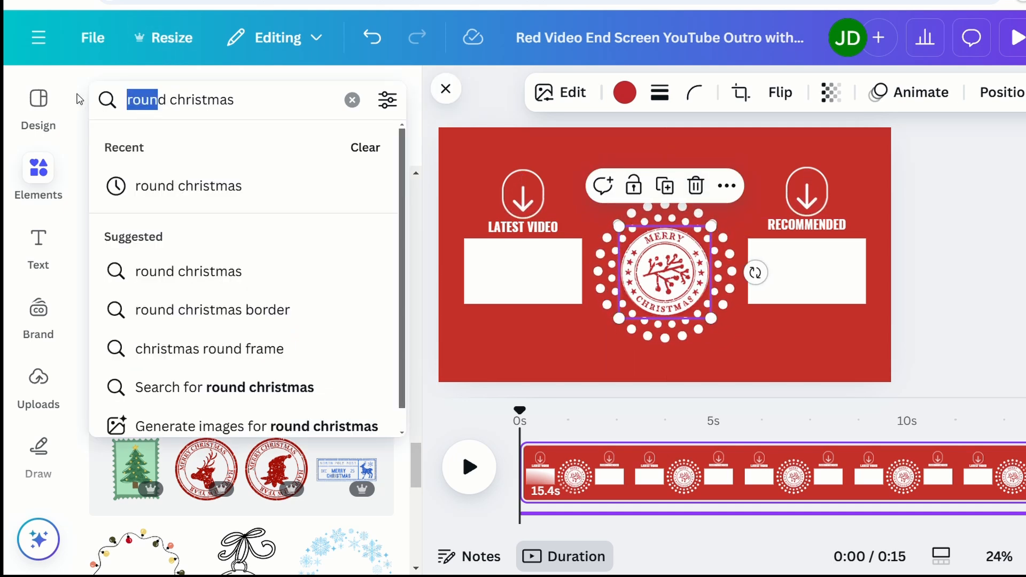
pyautogui.press('BackSpace')
# Step: Search 'vintage christmas' and place a shrunk three-elves graphic below LATEST VIDEO
pyautogui.press('Delete')
pyautogui.write('vintage')
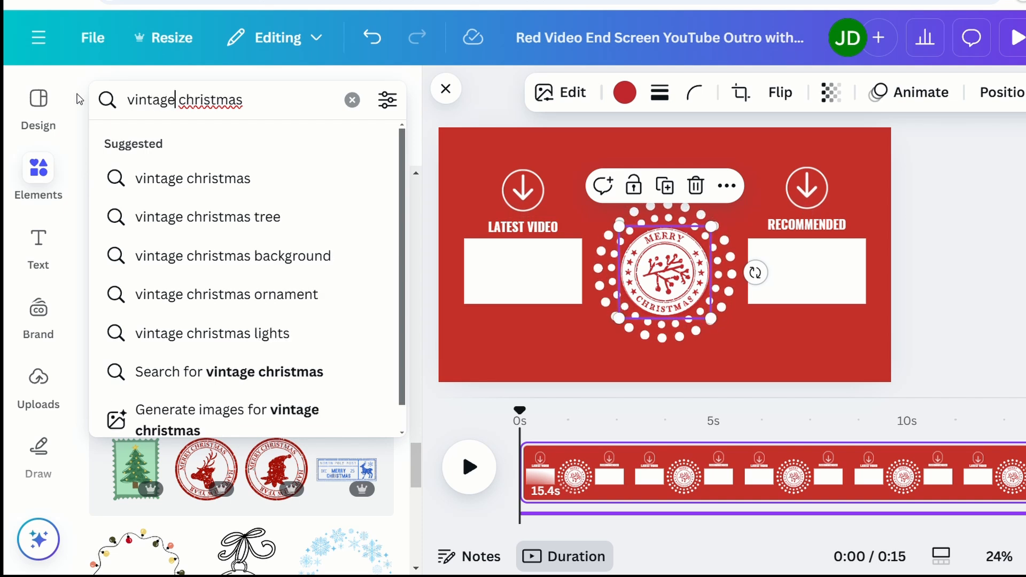
pyautogui.press('Return')
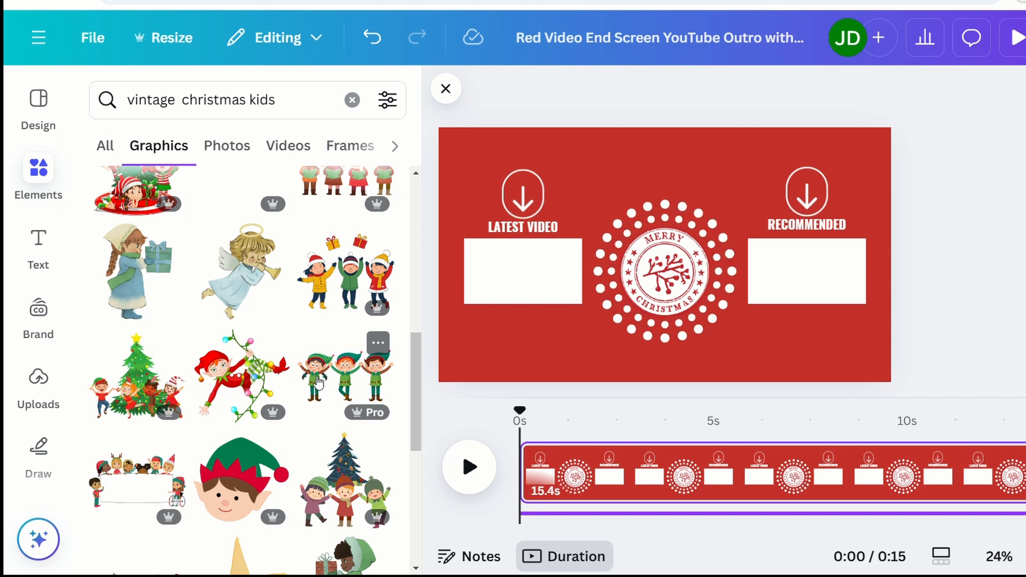
pyautogui.click(343, 383)
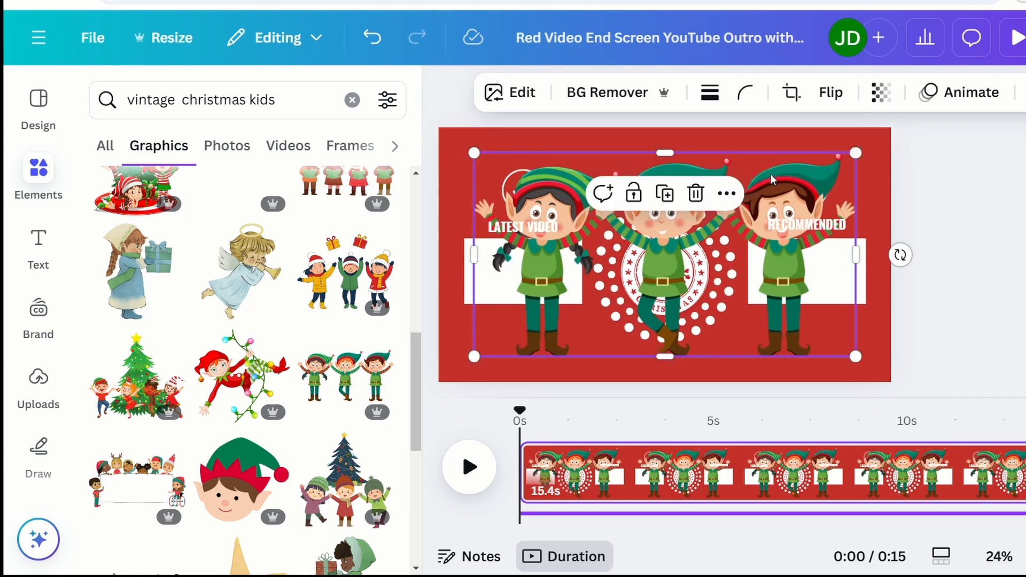
pyautogui.moveTo(865, 159); pyautogui.dragTo(607, 286)
pyautogui.moveTo(536, 342); pyautogui.dragTo(521, 363)
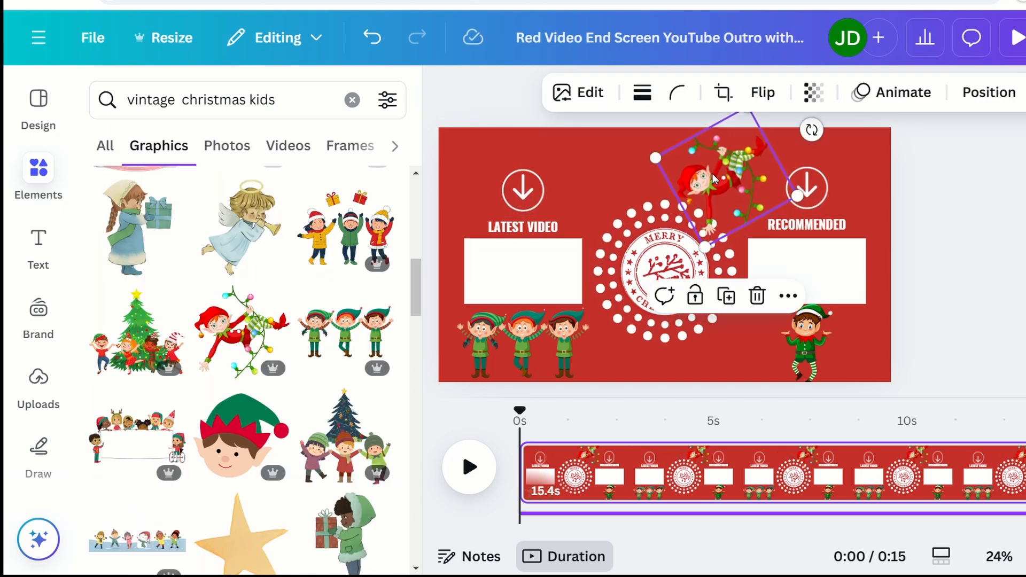
# Step: Resize the elf with the string of lights
pyautogui.hotkey('ctrl', '-')
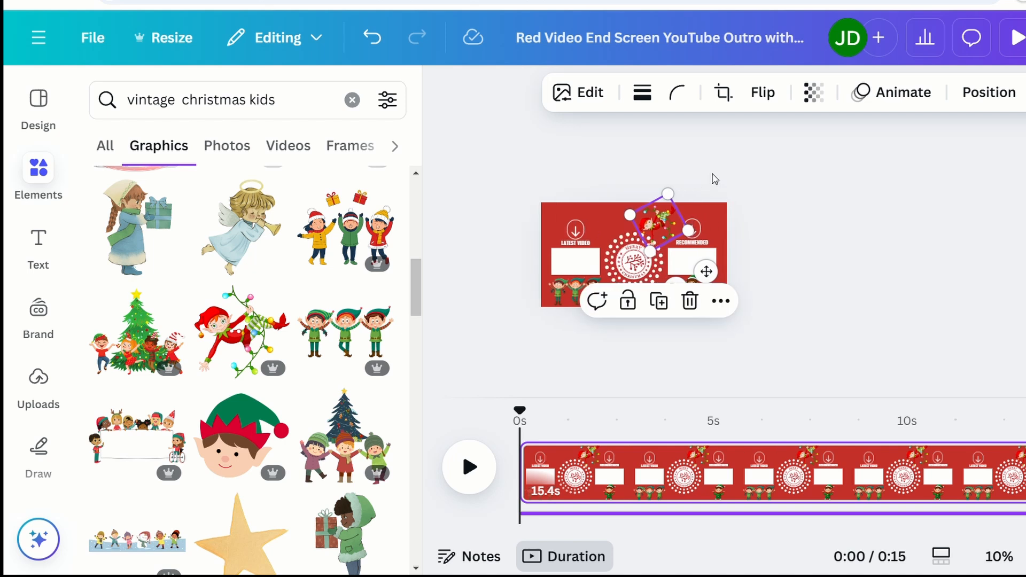
pyautogui.moveTo(674, 204); pyautogui.dragTo(674, 196)
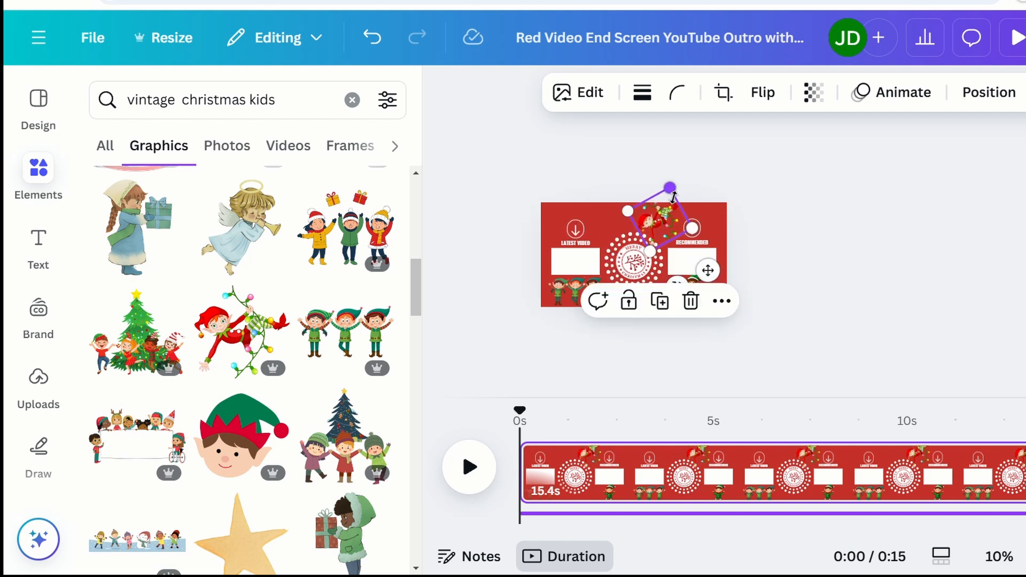
pyautogui.scroll(3, 786, 204)
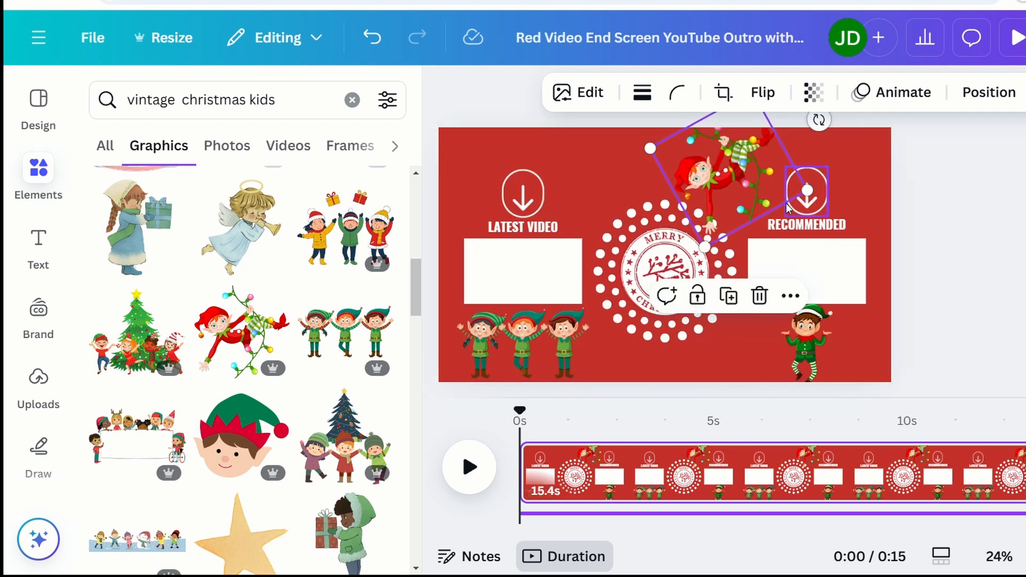
pyautogui.scroll(1, 786, 204)
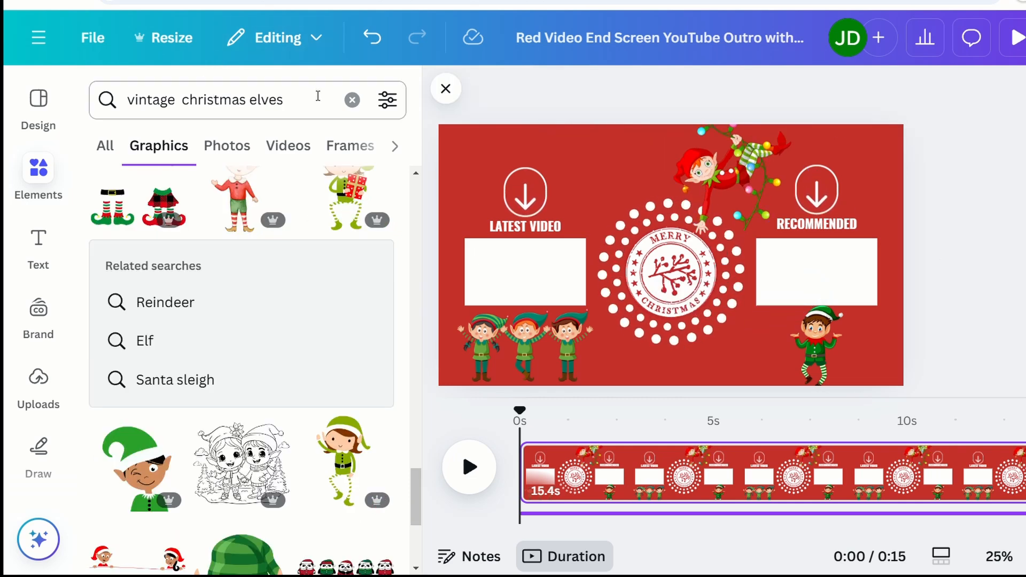
# Step: Change the element search to 'vintage christmas snowflake' and scroll through the graphics
pyautogui.click(254, 116)
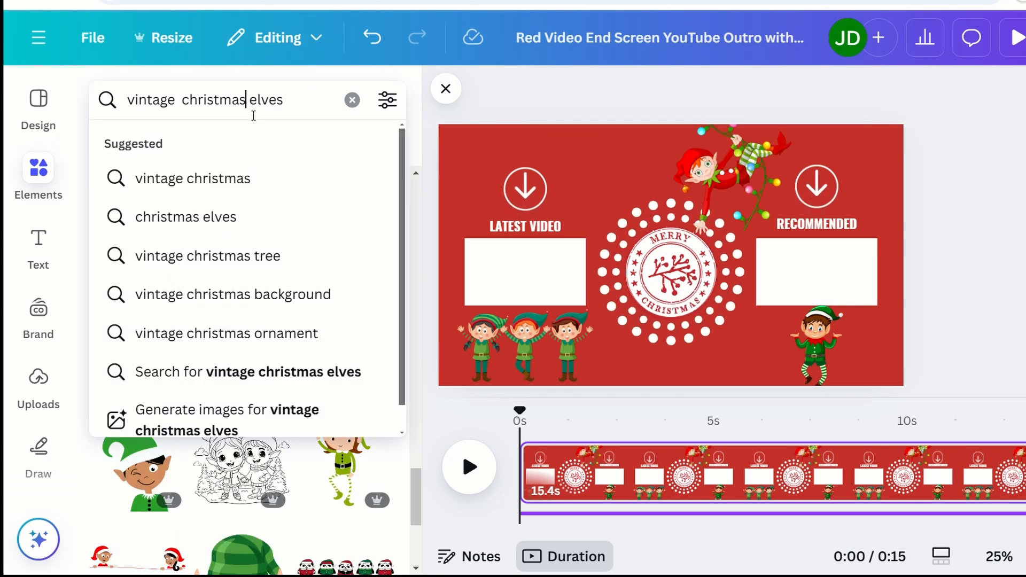
pyautogui.press('BackSpace')
pyautogui.press('BackSpace')
pyautogui.press('BackSpace')
pyautogui.press('BackSpace')
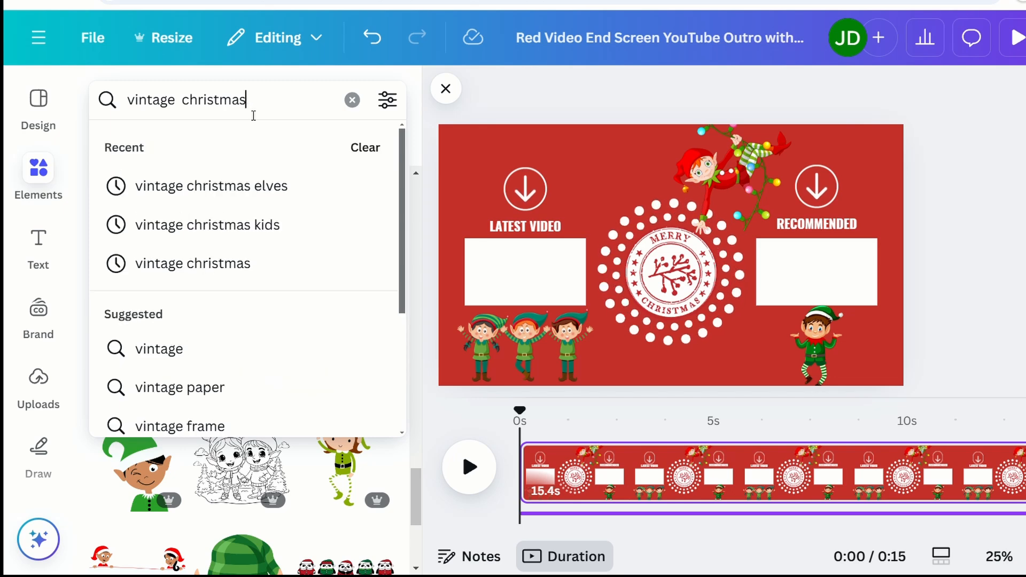
pyautogui.write('snowf')
pyautogui.write('lake')
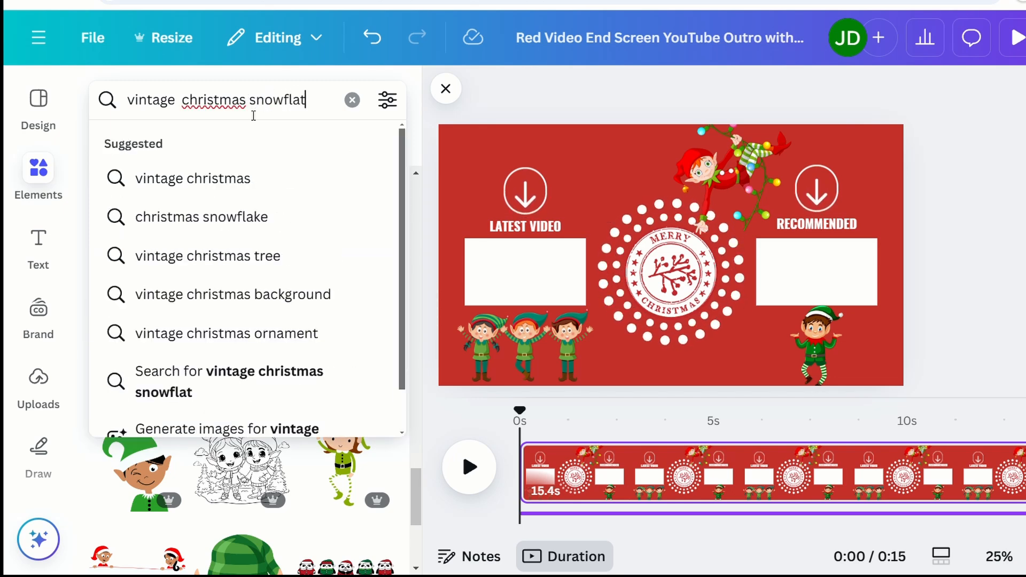
pyautogui.press('Return')
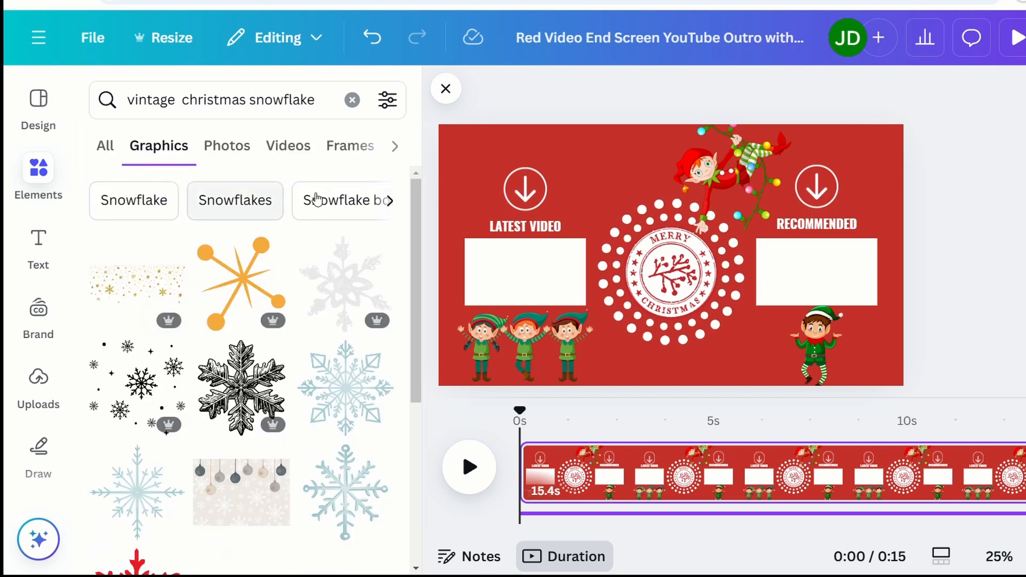
pyautogui.moveTo(420, 230); pyautogui.dragTo(419, 490)
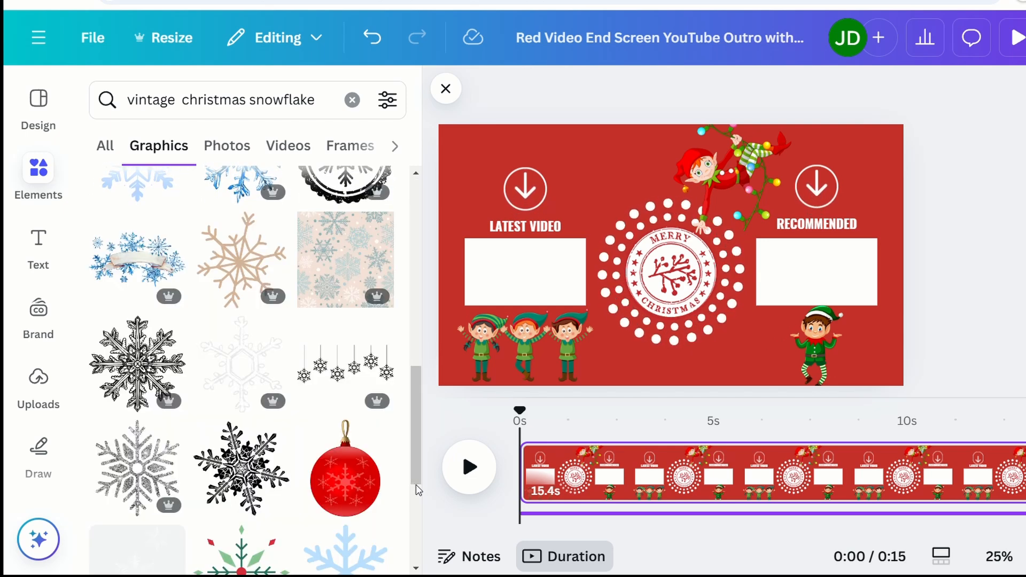
pyautogui.moveTo(413, 434); pyautogui.dragTo(417, 576)
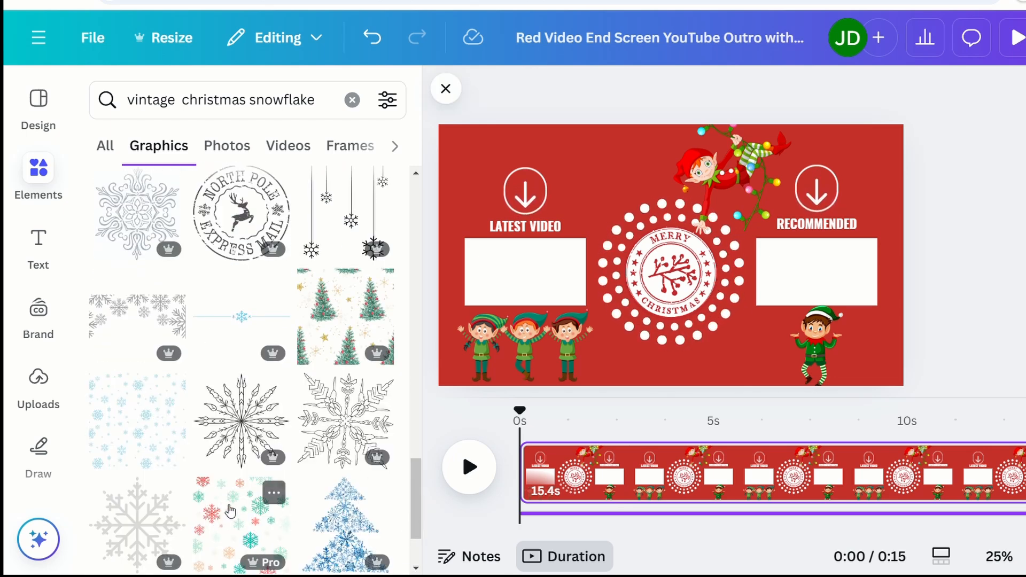
pyautogui.moveTo(419, 483); pyautogui.dragTo(416, 522)
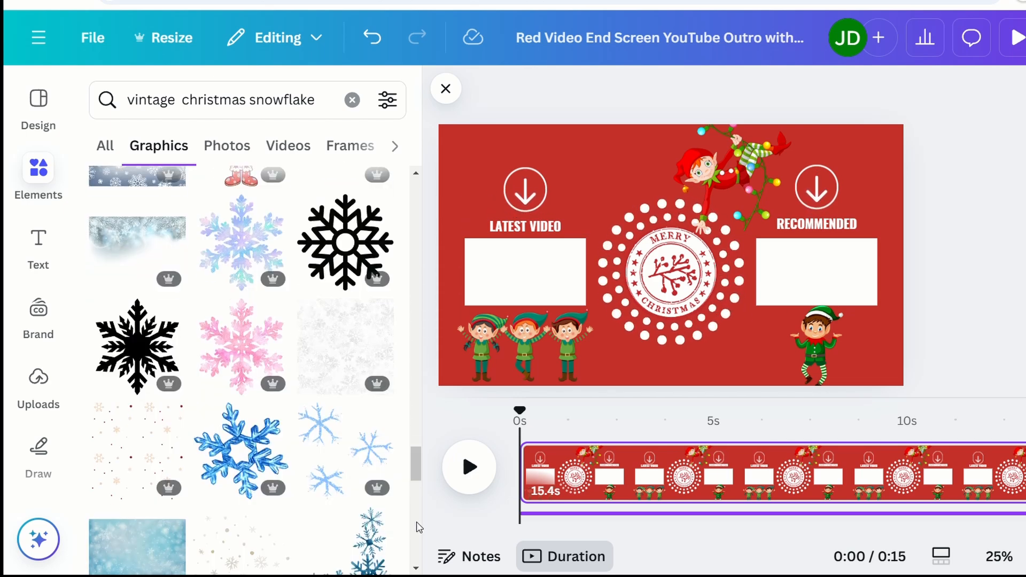
# Step: Add a small, slightly tilted pink snowflake at the top-left corner
pyautogui.click(241, 364)
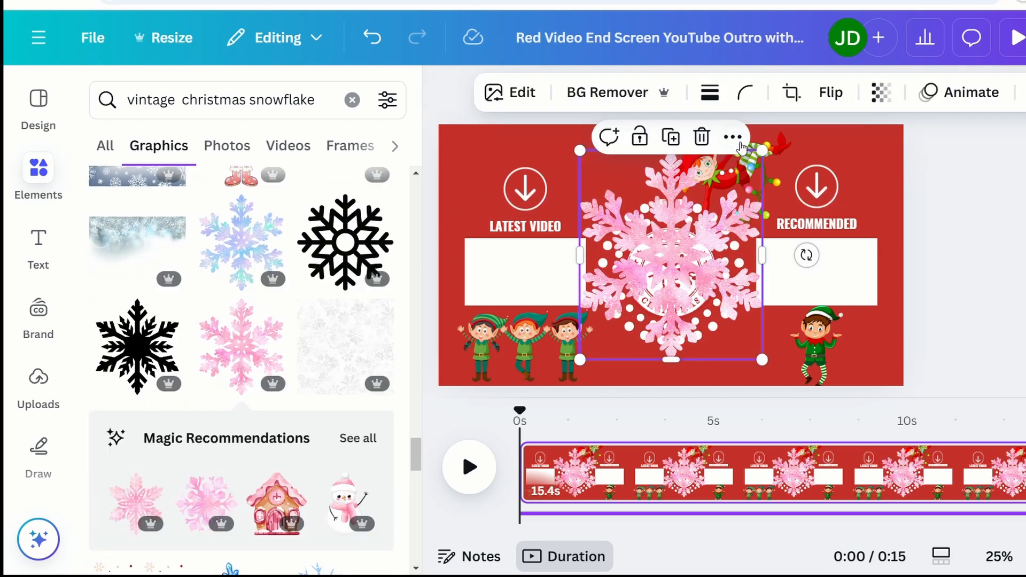
pyautogui.moveTo(763, 152); pyautogui.dragTo(649, 294)
pyautogui.moveTo(608, 340); pyautogui.dragTo(461, 196)
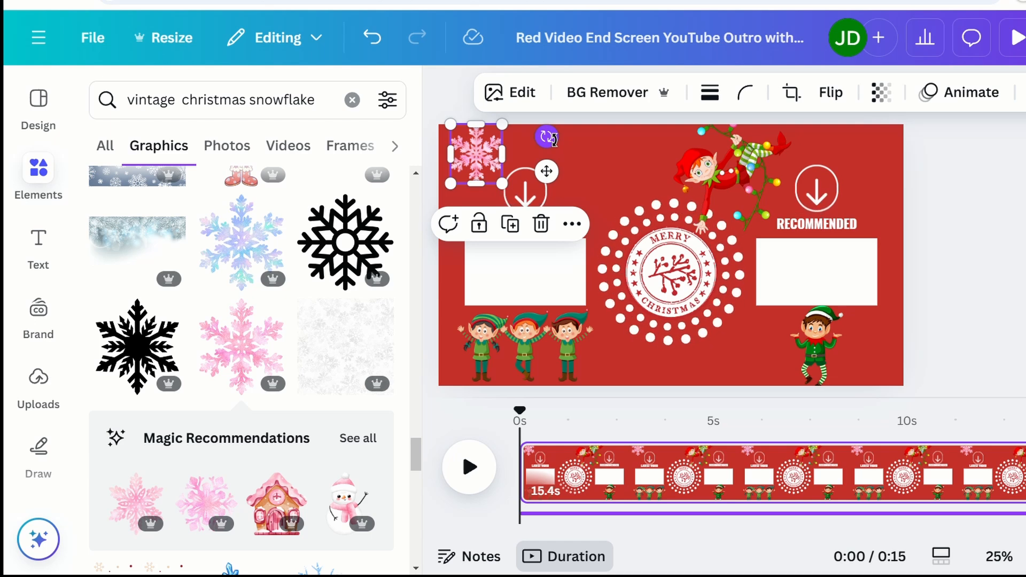
pyautogui.moveTo(553, 139); pyautogui.dragTo(527, 126)
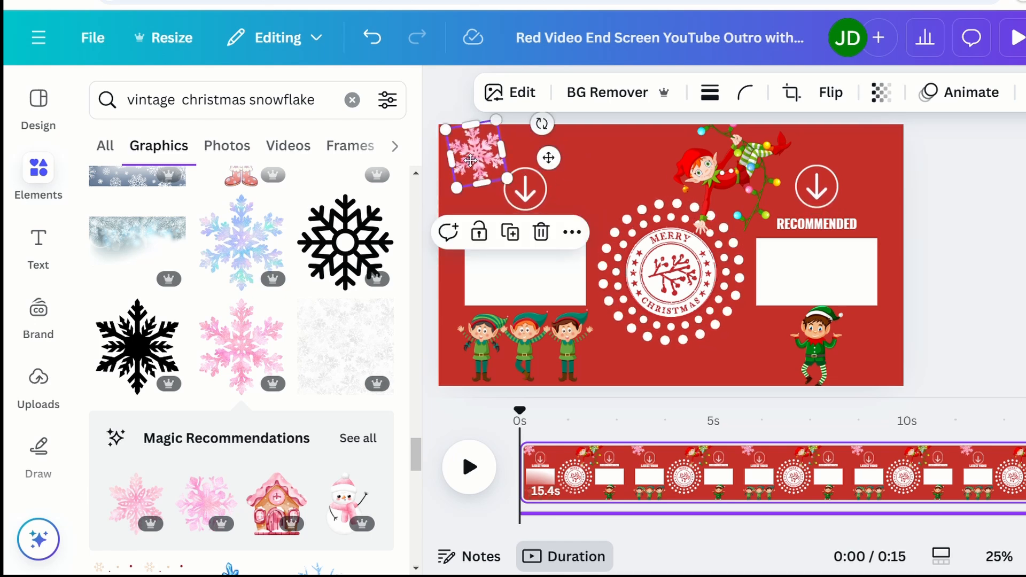
pyautogui.moveTo(471, 160); pyautogui.dragTo(509, 134)
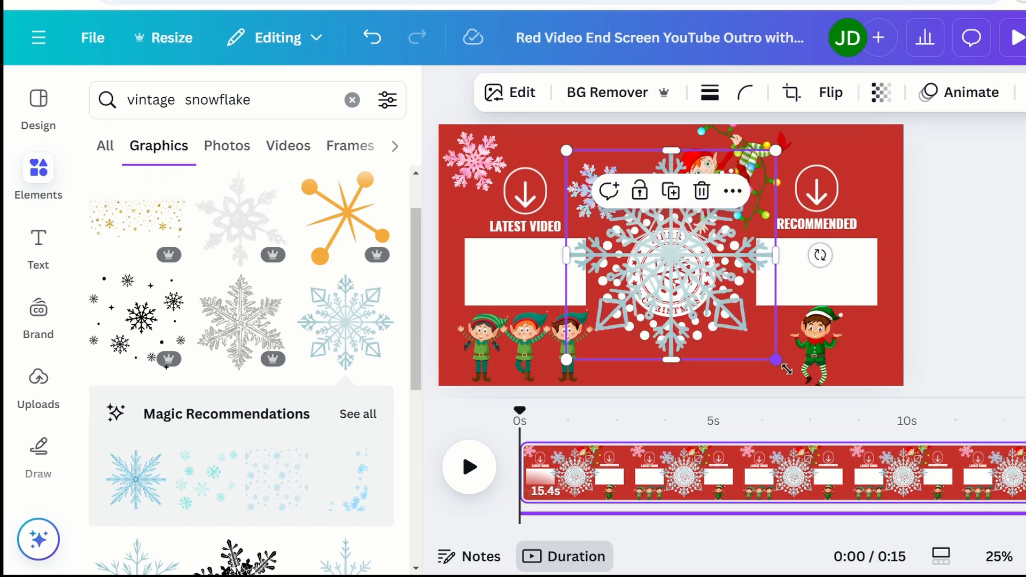
# Step: Add a small silver snowflake rotated about 28° in the top-right corner
pyautogui.moveTo(786, 367); pyautogui.dragTo(672, 283)
pyautogui.moveTo(643, 235); pyautogui.dragTo(871, 203)
pyautogui.moveTo(957, 177); pyautogui.dragTo(943, 225)
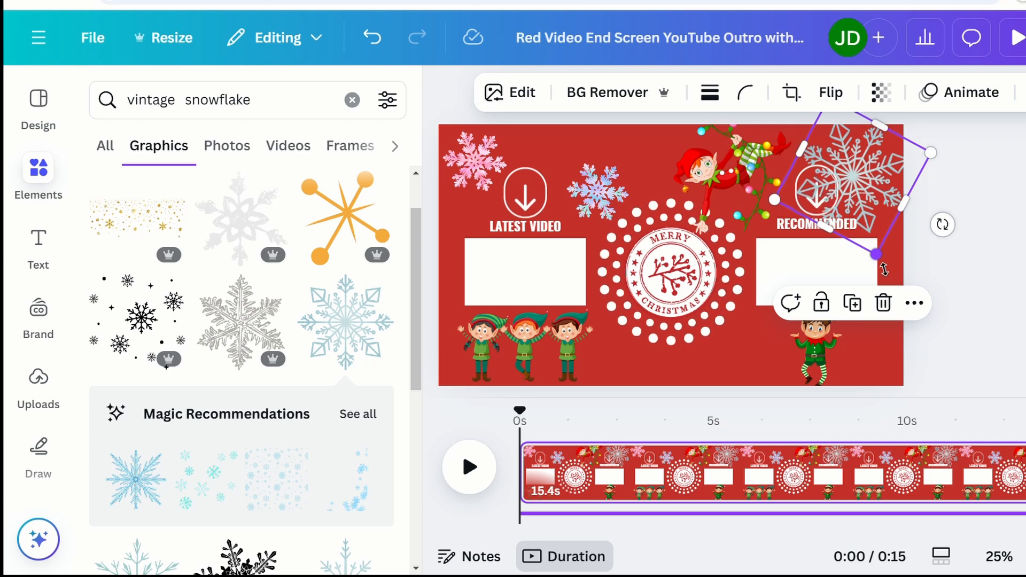
pyautogui.moveTo(885, 269); pyautogui.dragTo(862, 202)
pyautogui.moveTo(843, 148); pyautogui.dragTo(862, 165)
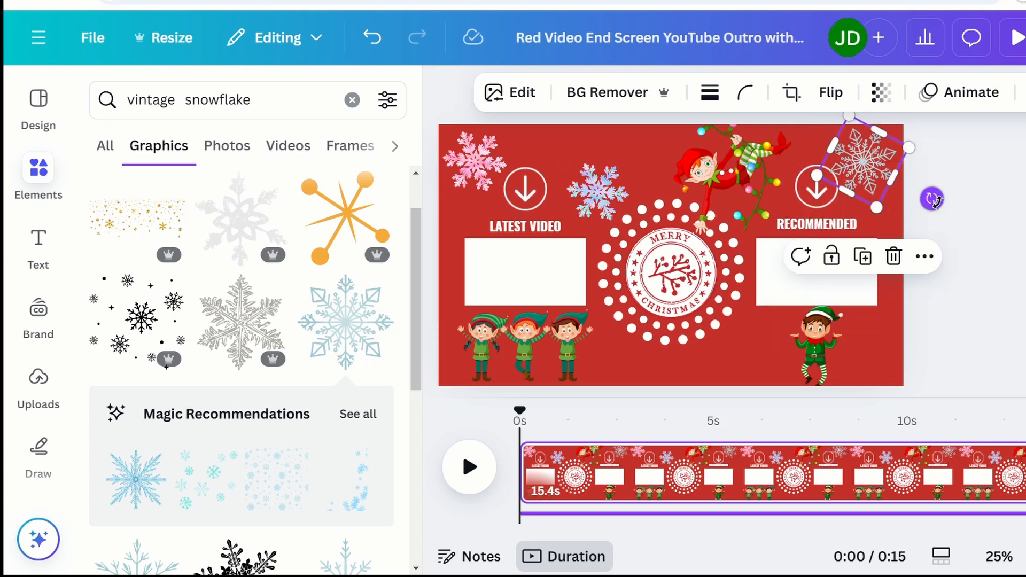
pyautogui.moveTo(932, 199); pyautogui.dragTo(937, 212)
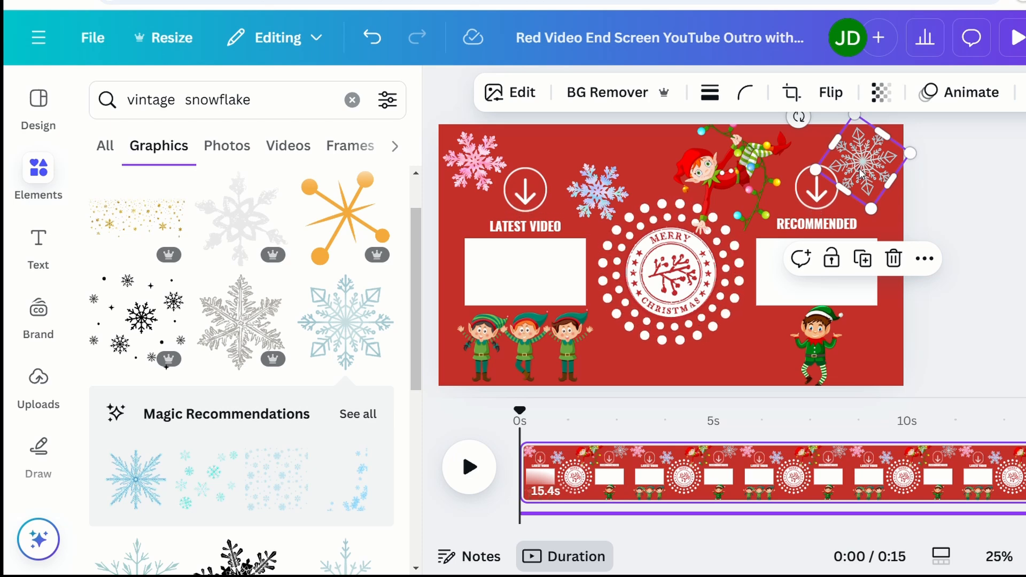
pyautogui.moveTo(860, 174); pyautogui.dragTo(865, 179)
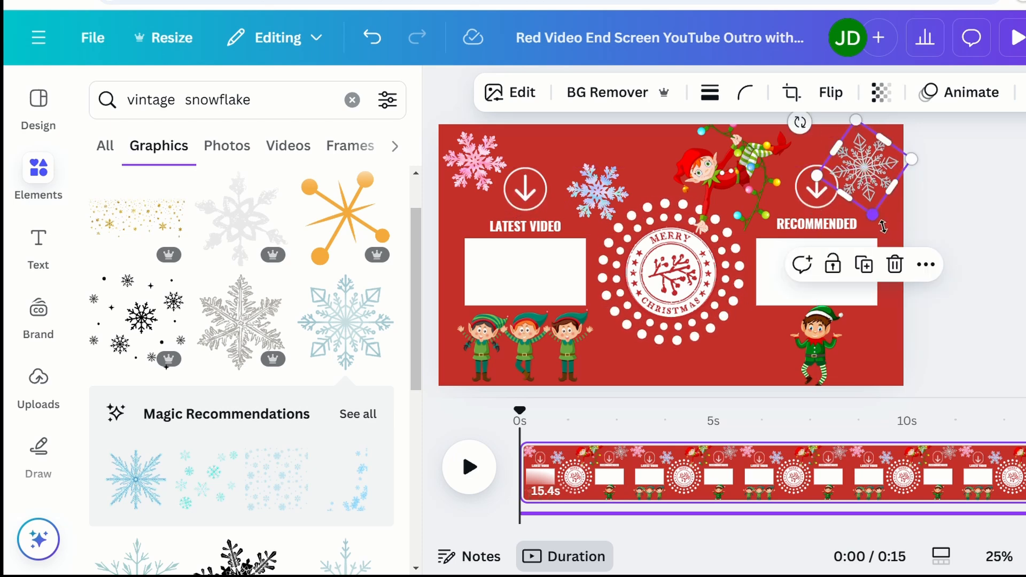
pyautogui.moveTo(883, 227); pyautogui.dragTo(884, 200)
pyautogui.moveTo(869, 166); pyautogui.dragTo(880, 169)
# Step: Add a shrunk blue crystal snowflake beside the lower elf
pyautogui.click(140, 260)
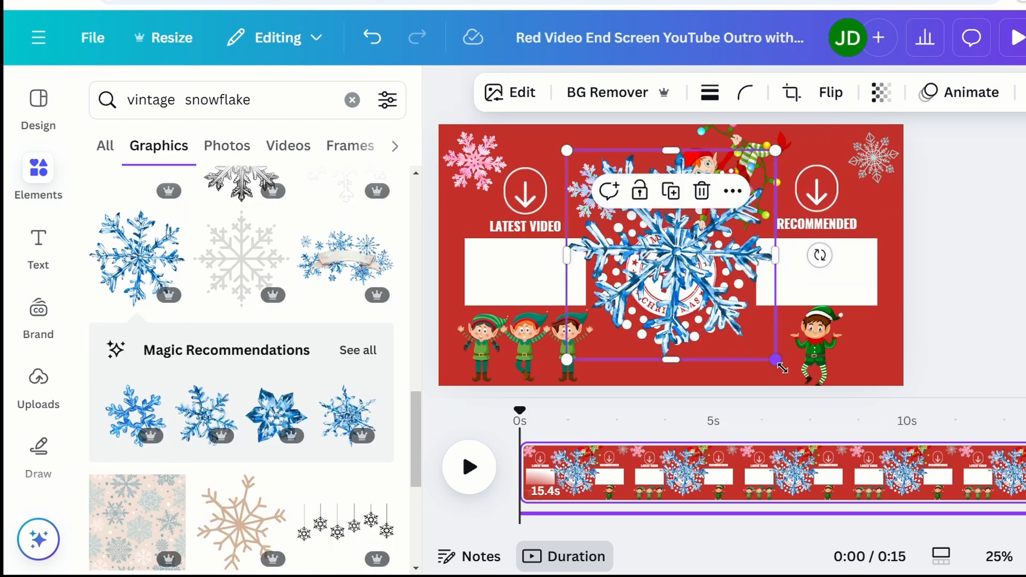
pyautogui.moveTo(781, 366); pyautogui.dragTo(759, 353)
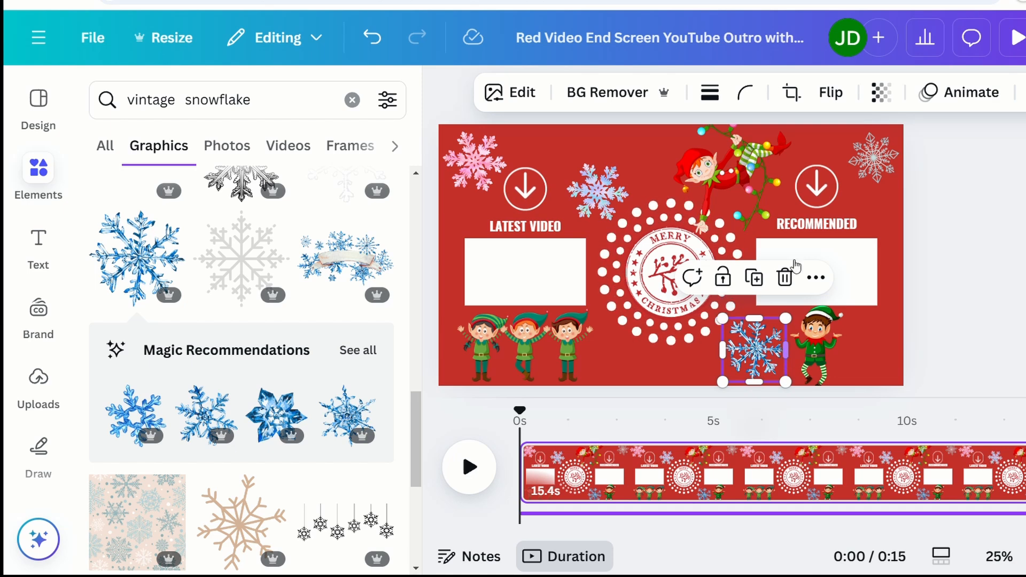
pyautogui.click(683, 377)
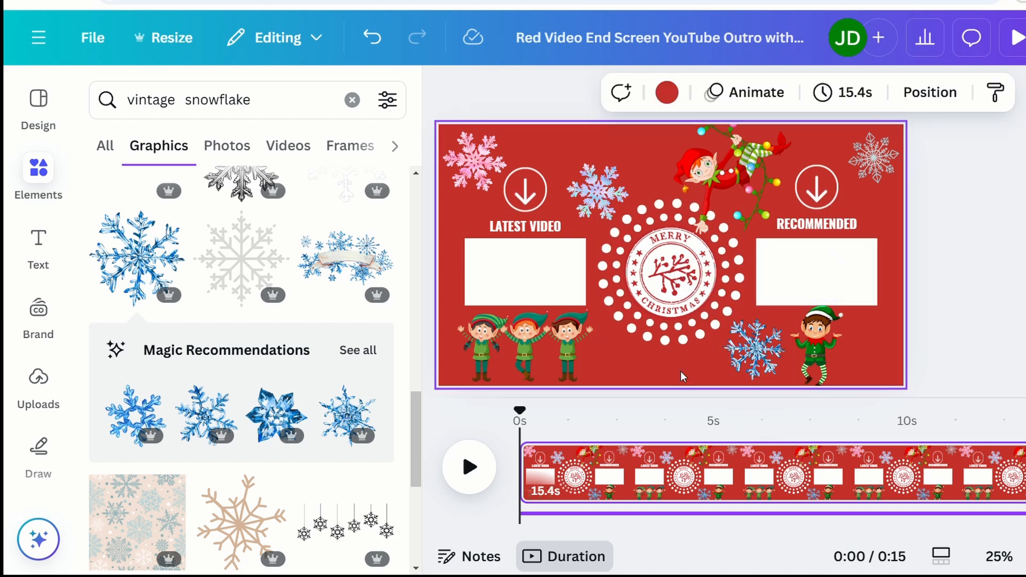
pyautogui.click(751, 354)
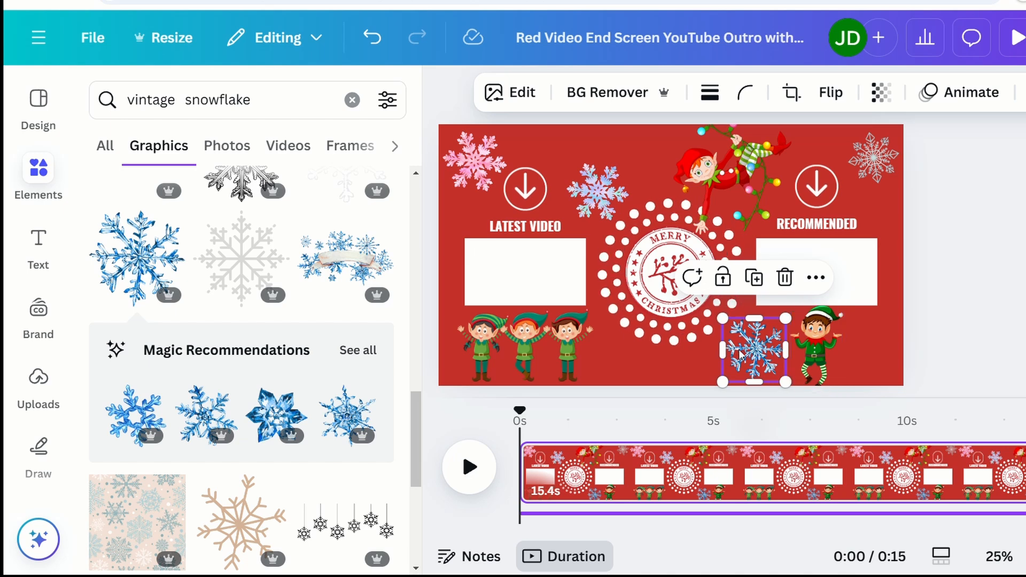
pyautogui.moveTo(739, 351)
pyautogui.mouseDown()
pyautogui.moveTo(730, 347)
pyautogui.moveTo(750, 340)
pyautogui.mouseUp()
pyautogui.scroll(-5, 240, 374)
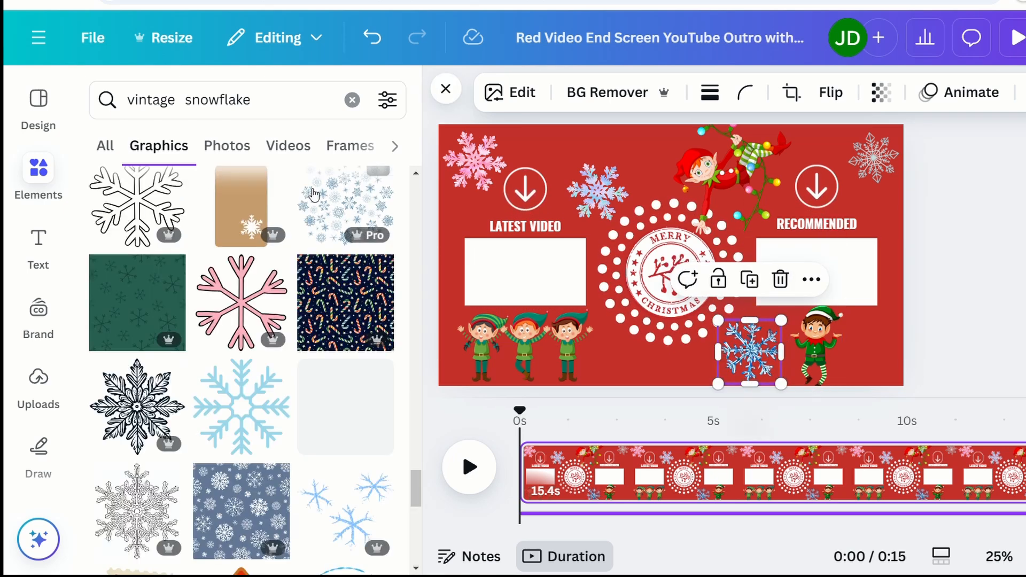
# Step: Search 'vintage snowflake mint green' and place a small tilted snowflake at the top right
pyautogui.click(286, 114)
pyautogui.write('mint')
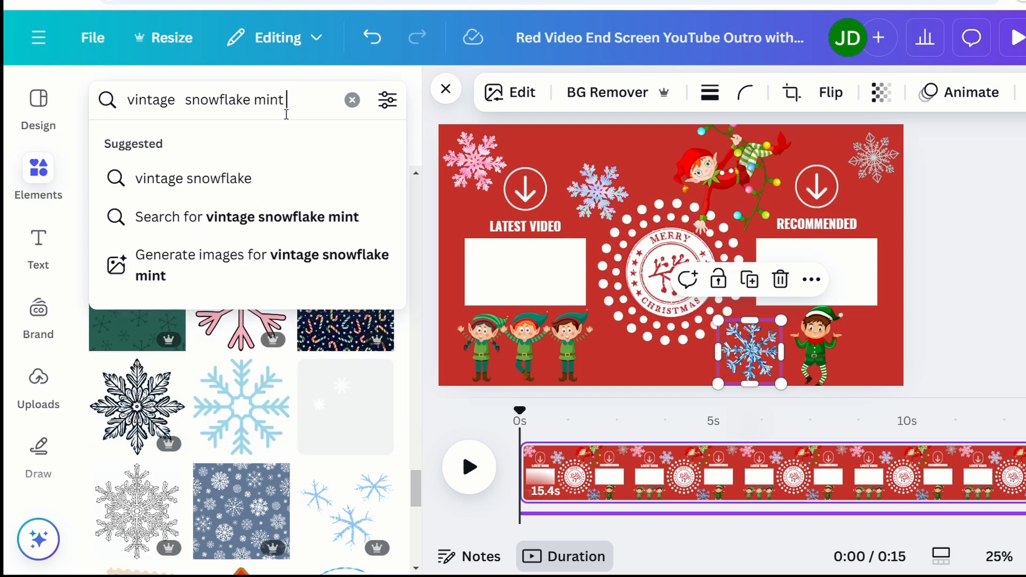
pyautogui.write(' green')
pyautogui.press('Return')
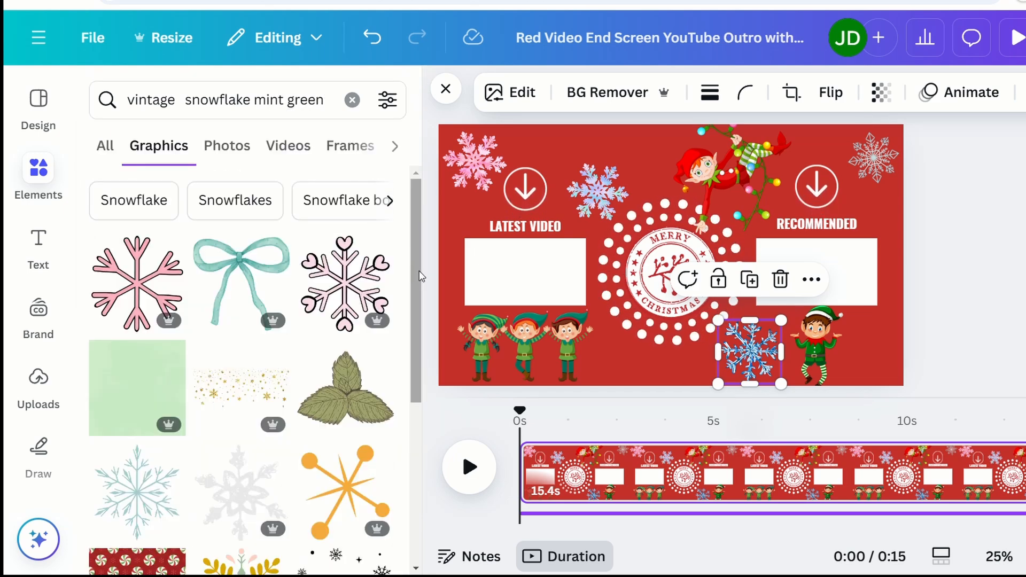
pyautogui.scroll(-2, 417, 273)
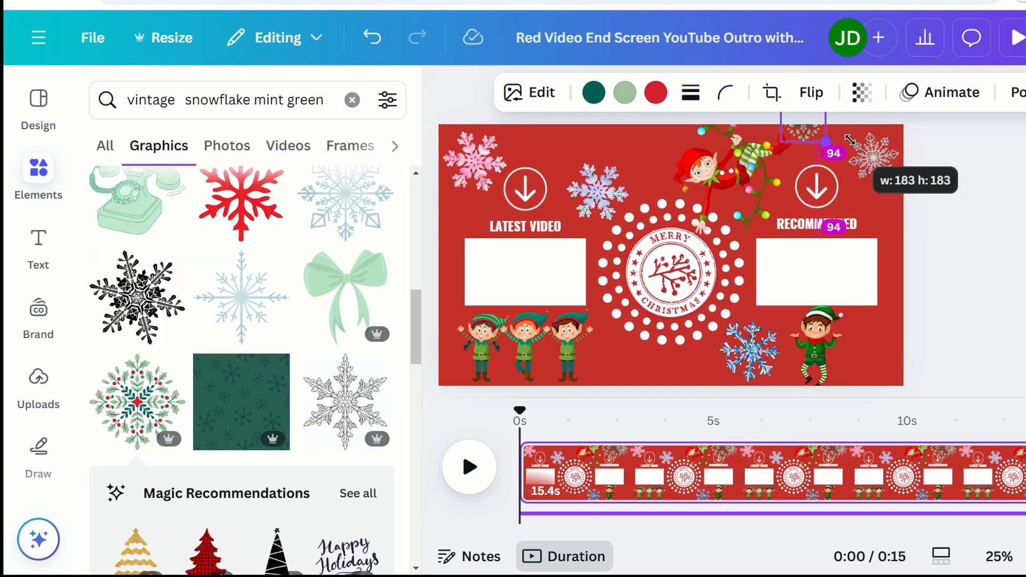
pyautogui.moveTo(849, 140); pyautogui.dragTo(837, 161)
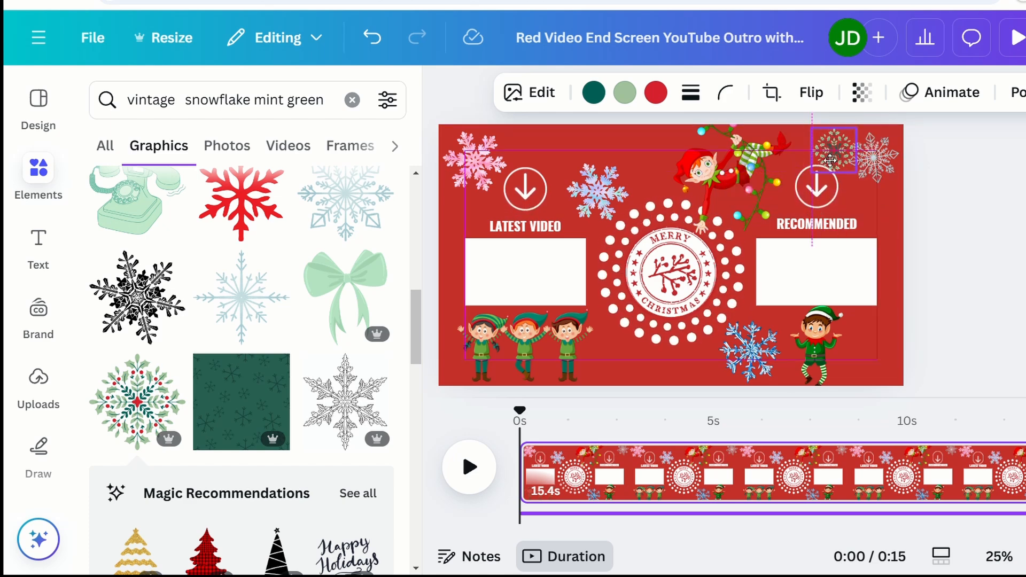
pyautogui.moveTo(901, 133); pyautogui.dragTo(897, 121)
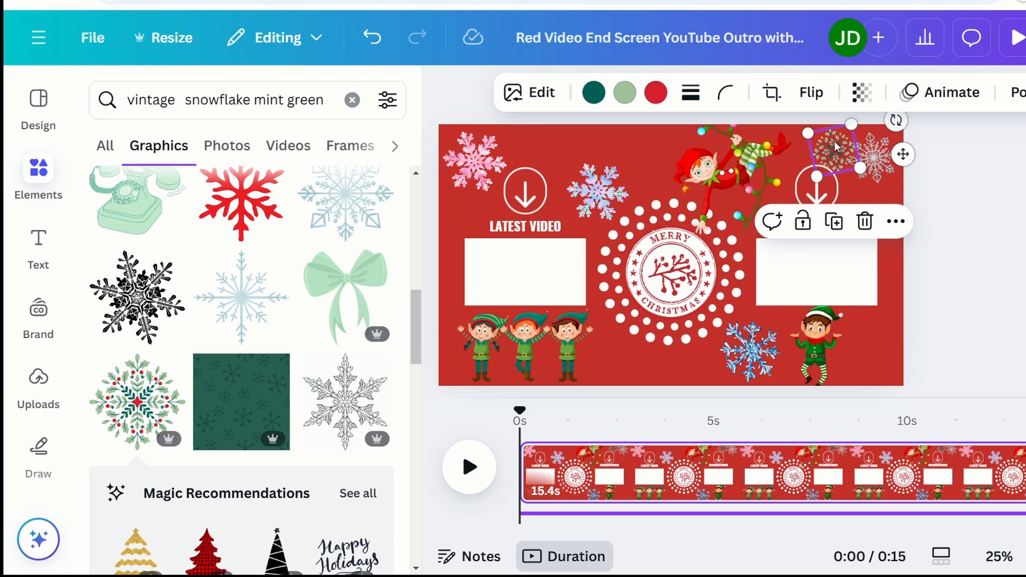
pyautogui.moveTo(836, 141); pyautogui.dragTo(843, 104)
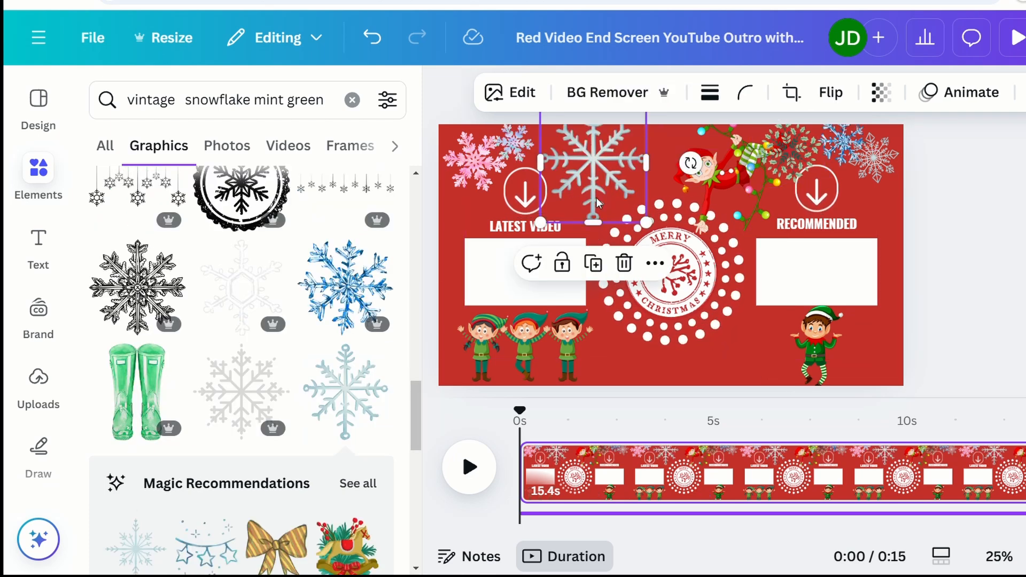
# Step: Rotate the light-blue snowflake about 28°, scale it down and move it to the top edge
pyautogui.moveTo(584, 168); pyautogui.dragTo(585, 204)
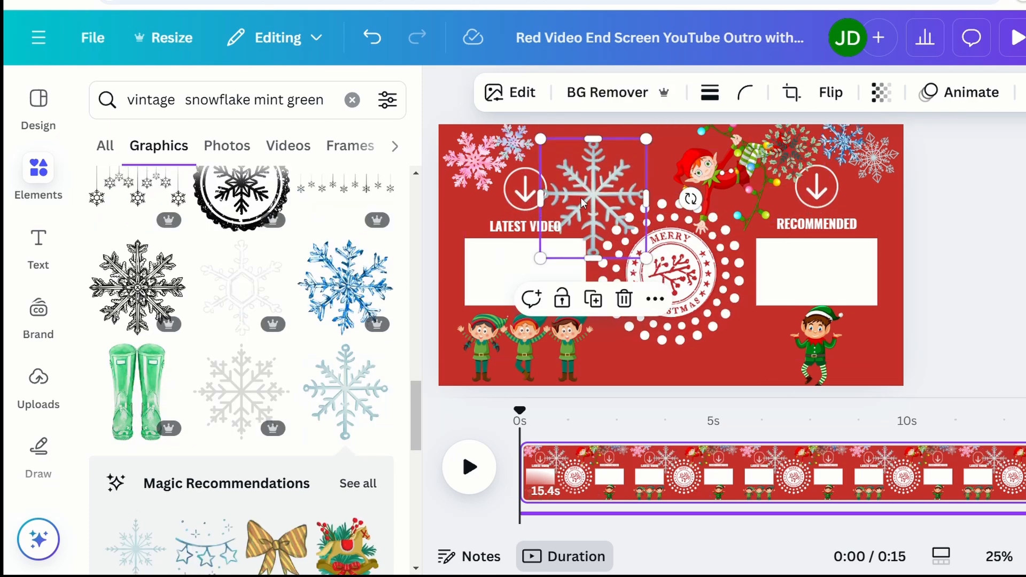
pyautogui.moveTo(691, 199); pyautogui.dragTo(683, 161)
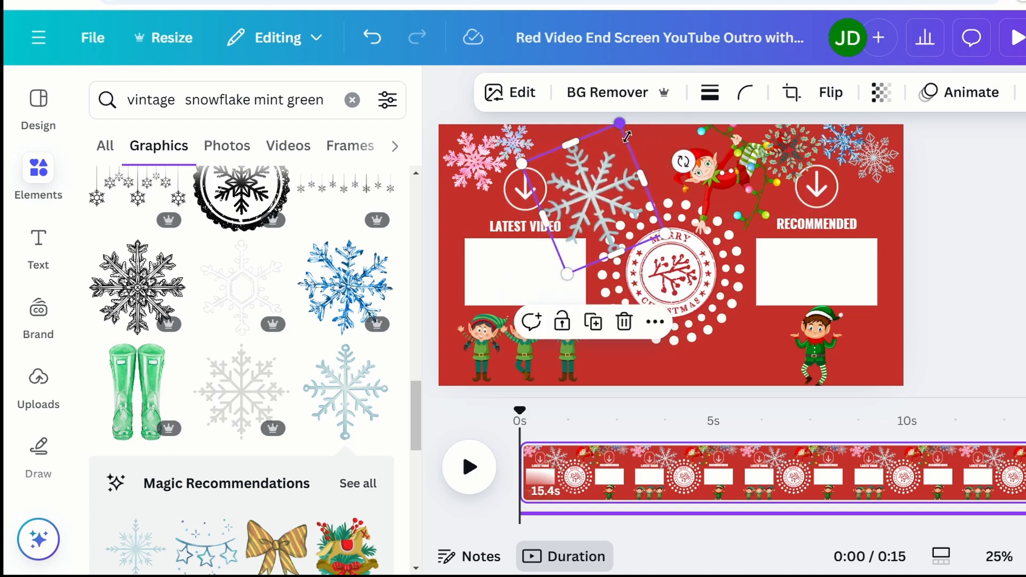
pyautogui.moveTo(620, 124); pyautogui.dragTo(610, 182)
pyautogui.moveTo(591, 224); pyautogui.dragTo(580, 163)
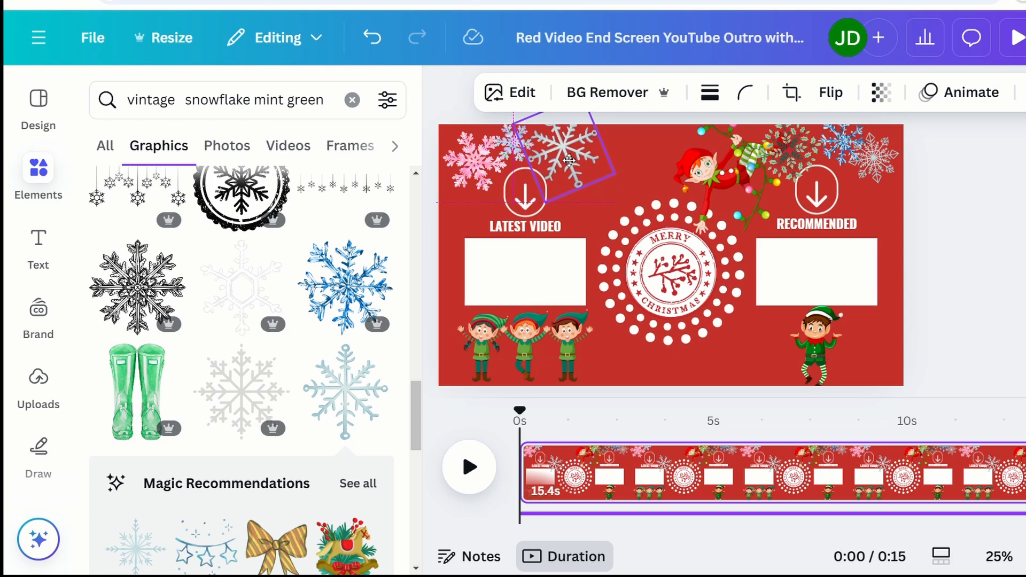
# Step: Add mint and pink snowflake graphics, then select the page background
pyautogui.scroll(-3, 367, 290)
pyautogui.click(367, 290)
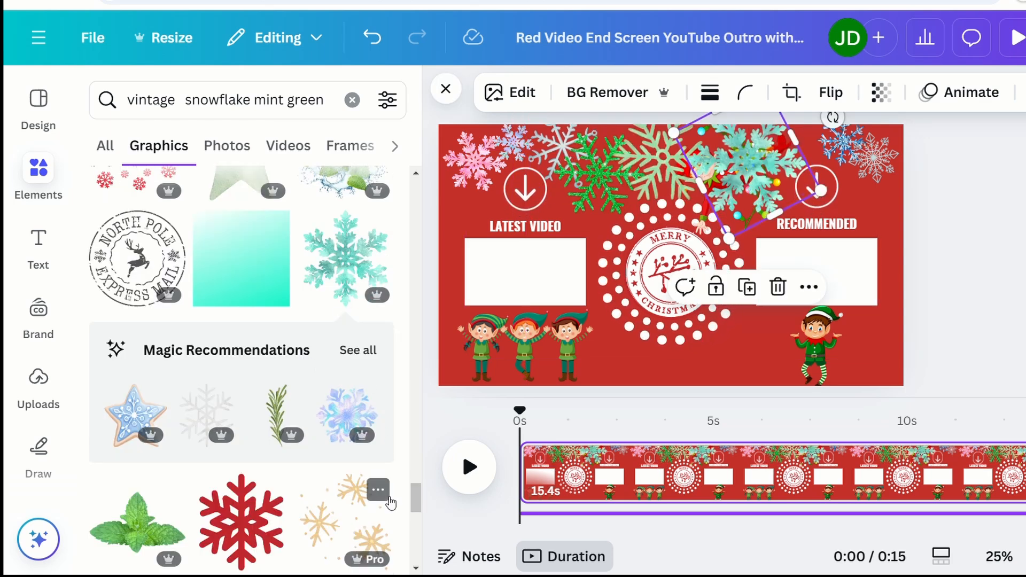
pyautogui.moveTo(419, 507); pyautogui.dragTo(421, 537)
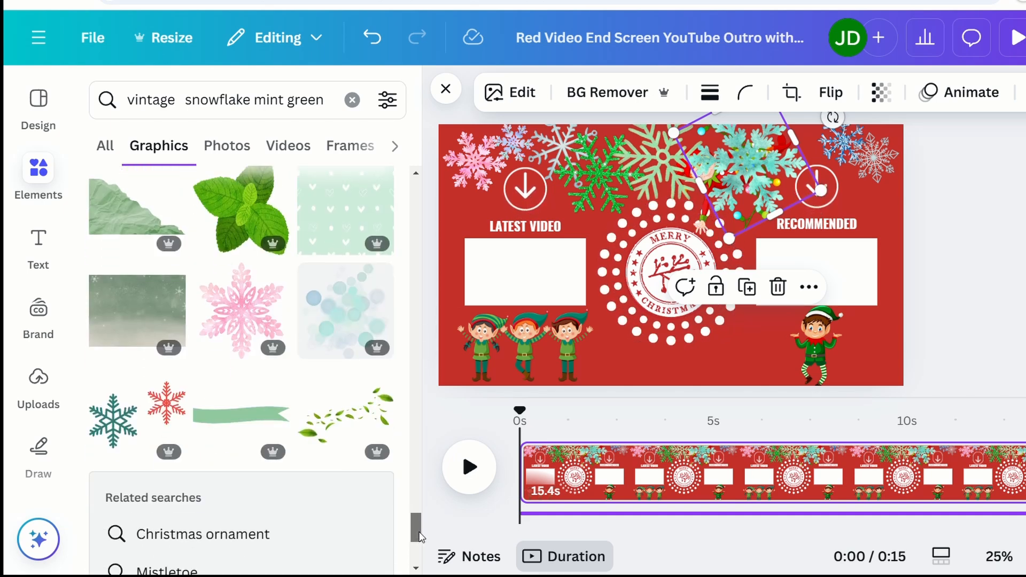
pyautogui.click(242, 310)
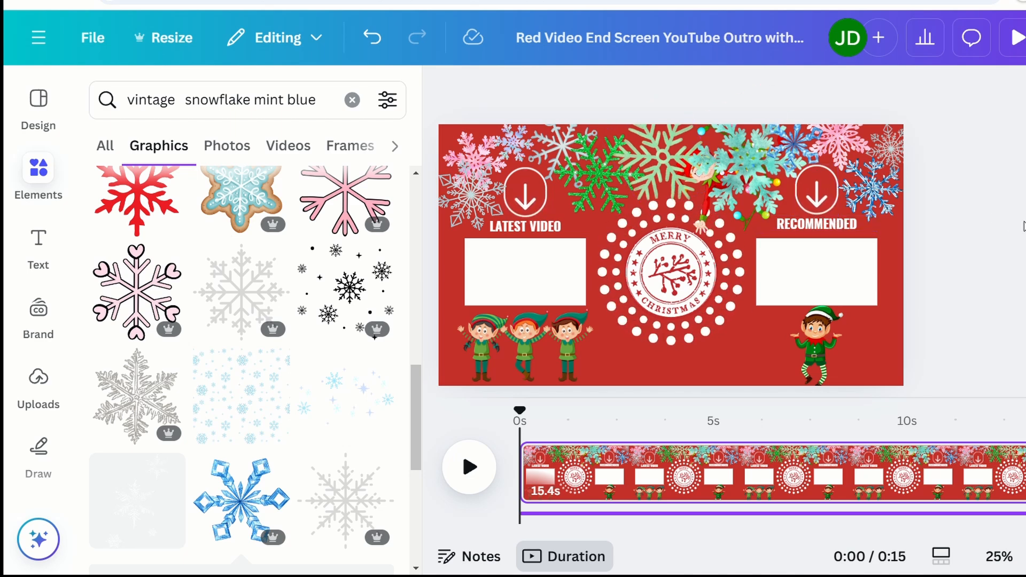
pyautogui.click(637, 149)
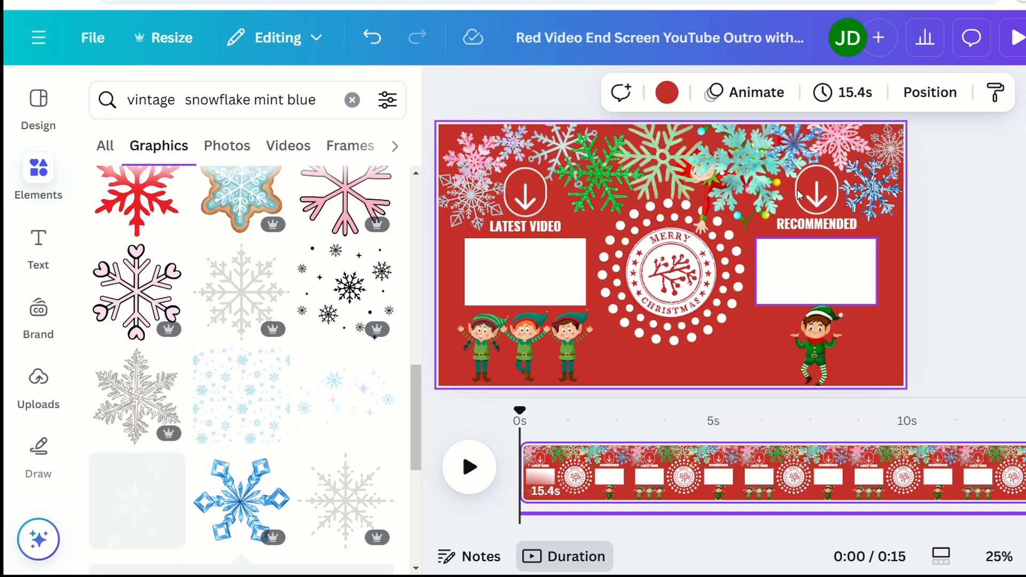
# Step: Move the elf with lights to the top of the layer list, in front of the snowflakes
pyautogui.click(940, 96)
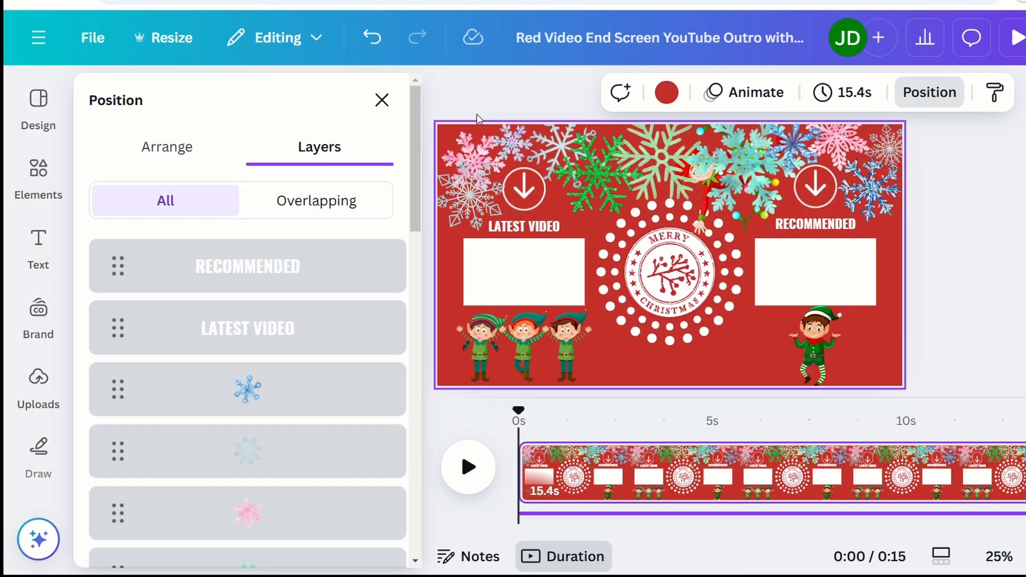
pyautogui.moveTo(414, 203); pyautogui.dragTo(397, 409)
pyautogui.scroll(-2, 395, 428)
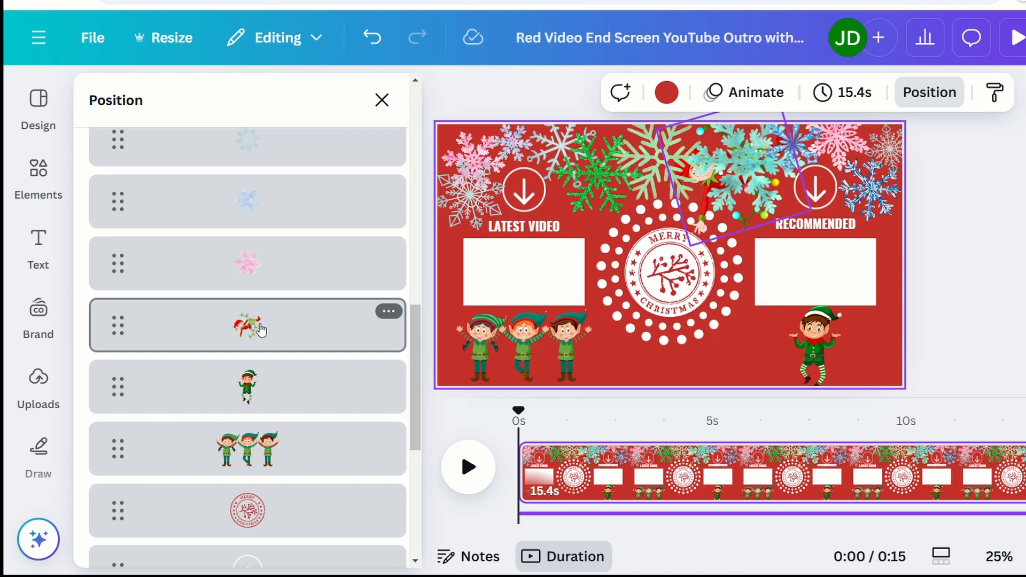
pyautogui.moveTo(259, 330); pyautogui.dragTo(271, 234)
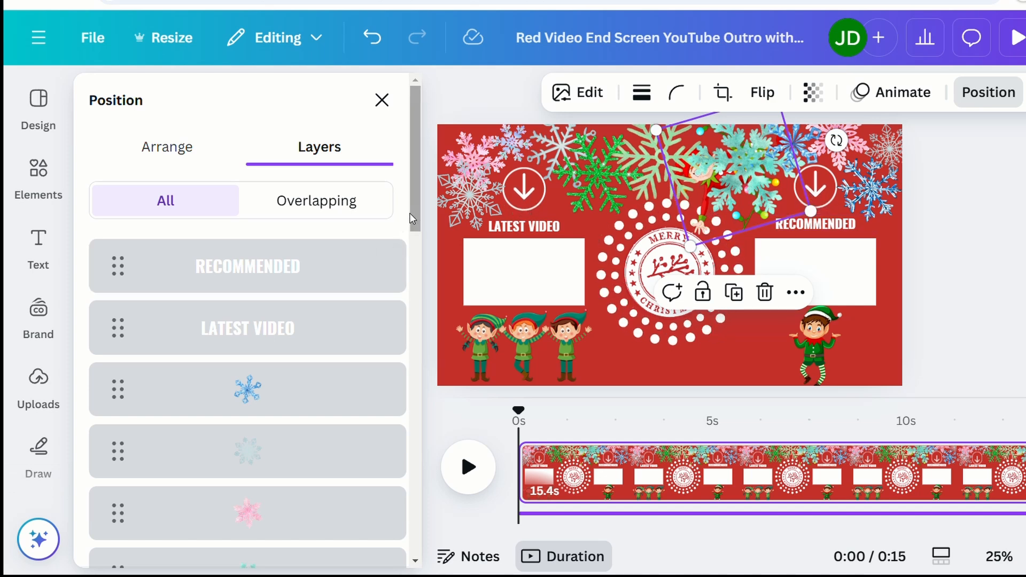
pyautogui.scroll(-8, 409, 321)
pyautogui.scroll(-5, 410, 398)
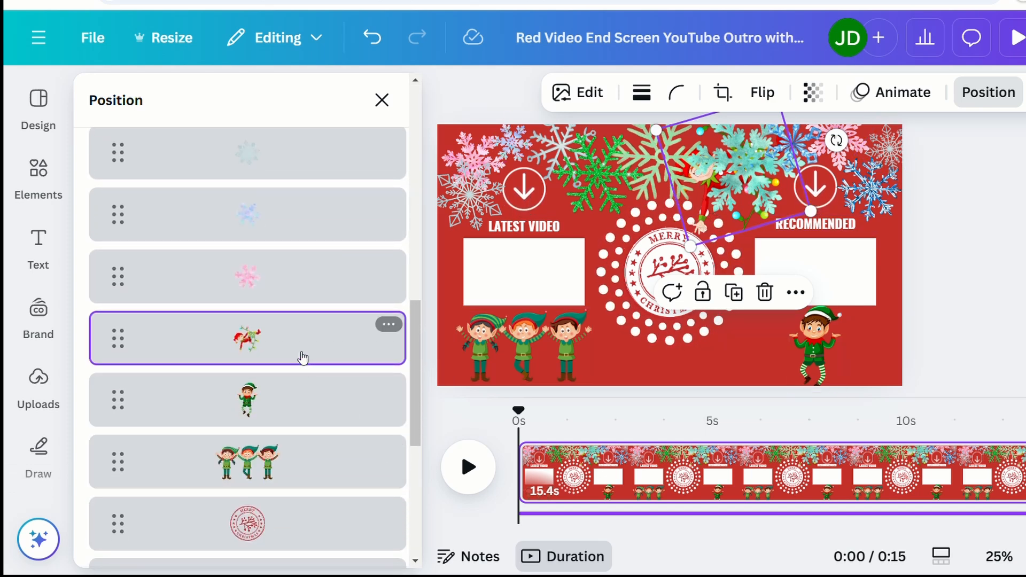
pyautogui.moveTo(289, 339)
pyautogui.mouseDown()
pyautogui.moveTo(298, 142)
pyautogui.moveTo(304, 339)
pyautogui.moveTo(292, 351)
pyautogui.mouseUp()
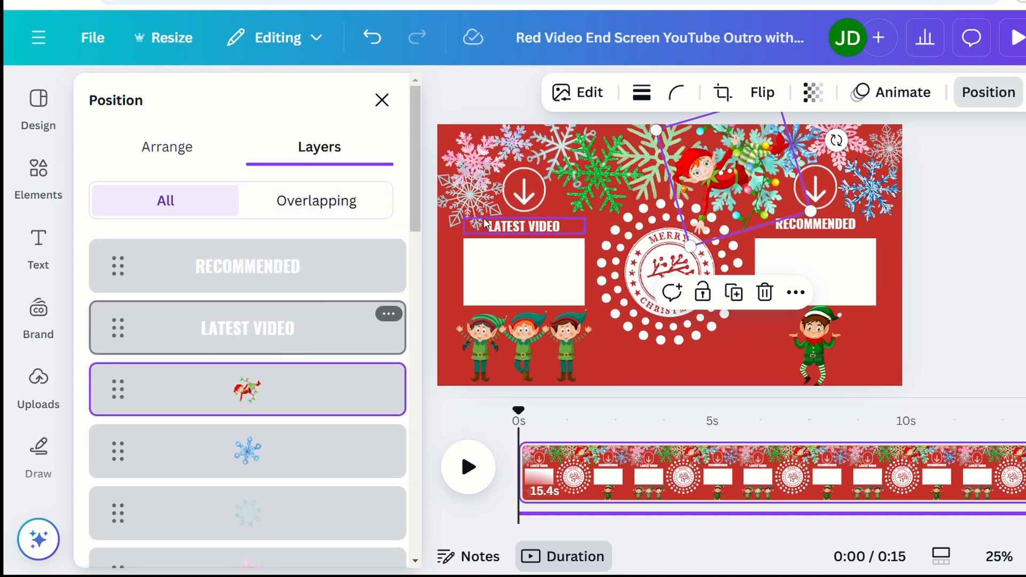
pyautogui.click(382, 100)
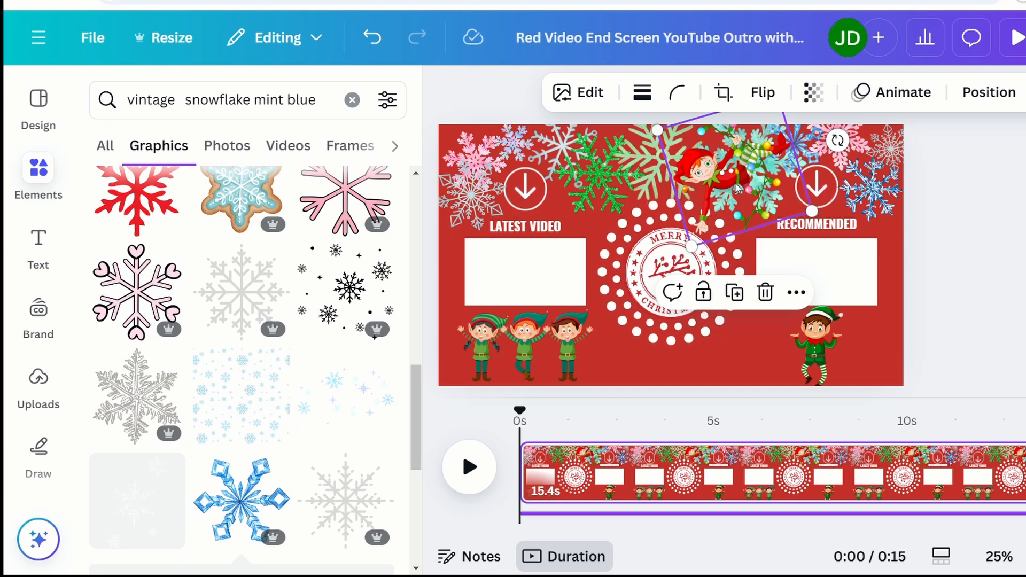
# Step: Move the elf with lights left, near the LATEST VIDEO arrow
pyautogui.moveTo(737, 188); pyautogui.dragTo(618, 200)
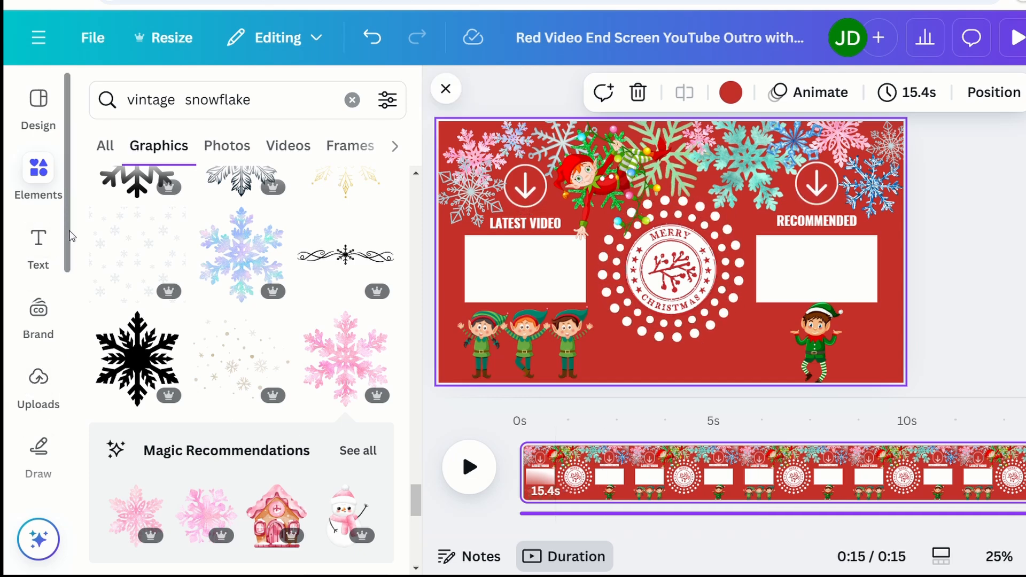
pyautogui.scroll(-5, 68, 235)
pyautogui.scroll(-2, 68, 411)
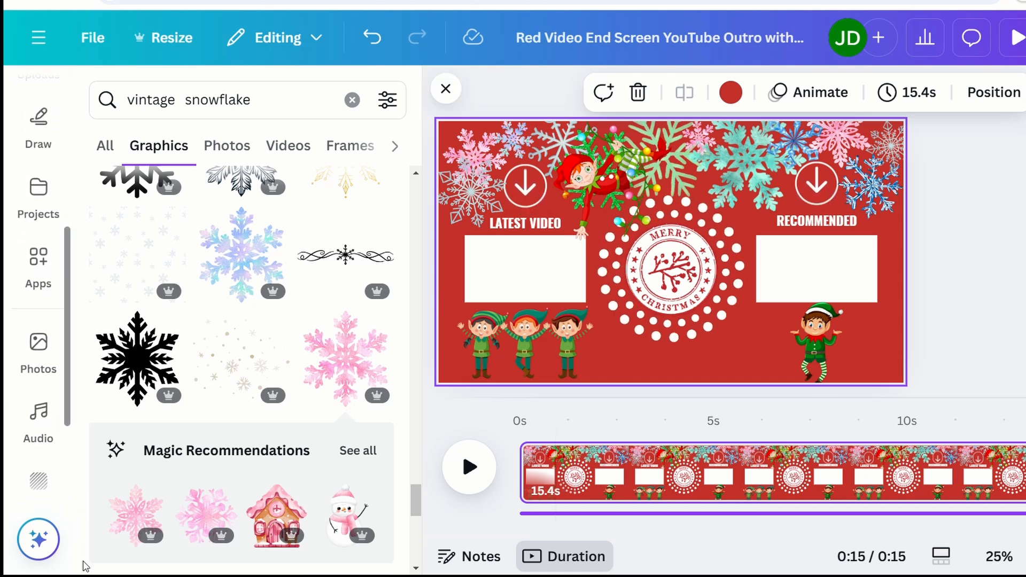
pyautogui.scroll(-1, 72, 417)
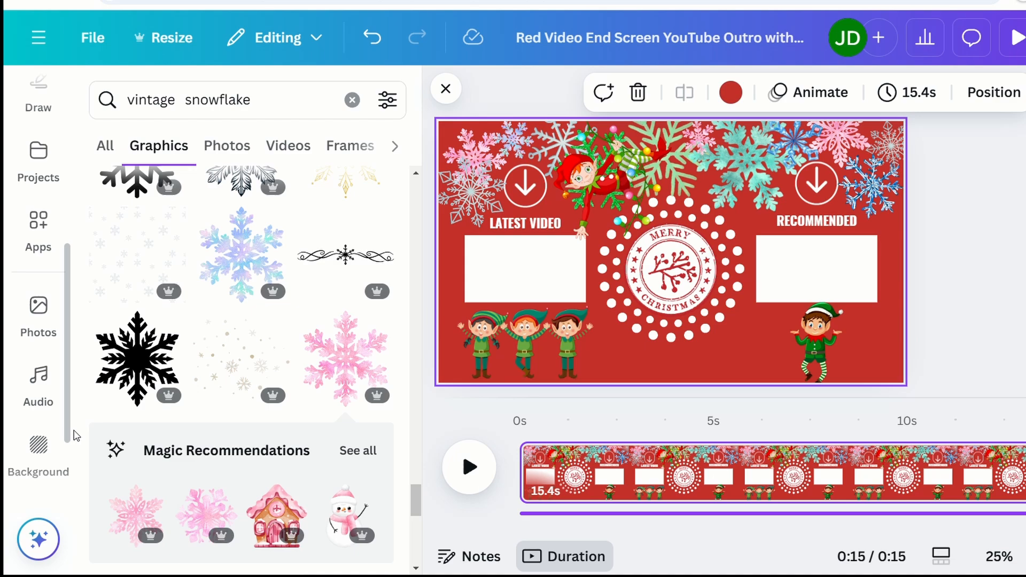
# Step: Search audio for 'Christmas bells' and preview the Christmas Bell Friendly sound
pyautogui.click(32, 394)
pyautogui.click(217, 105)
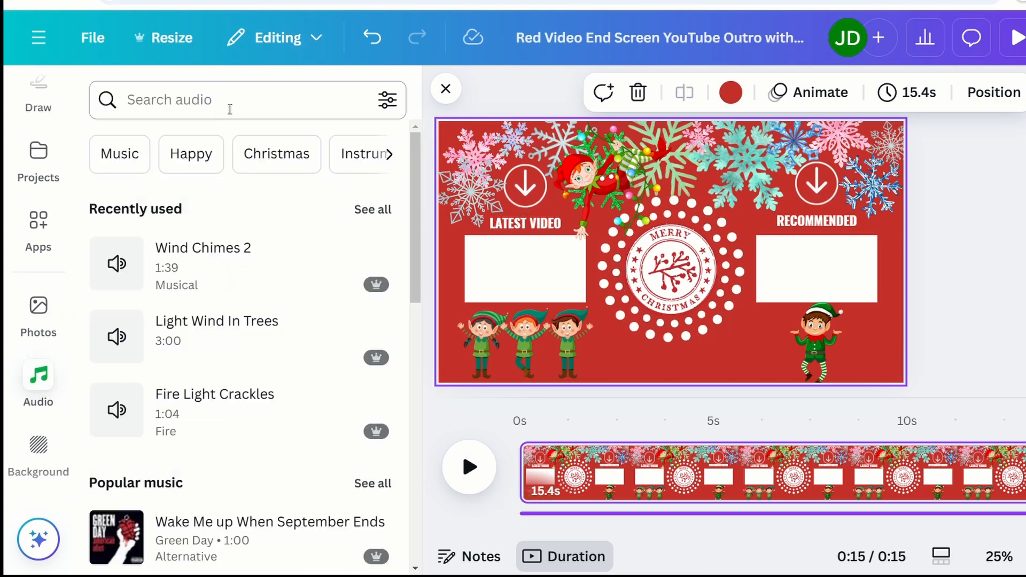
pyautogui.write('Christmas bells')
pyautogui.press('Return')
pyautogui.moveTo(419, 201); pyautogui.dragTo(427, 508)
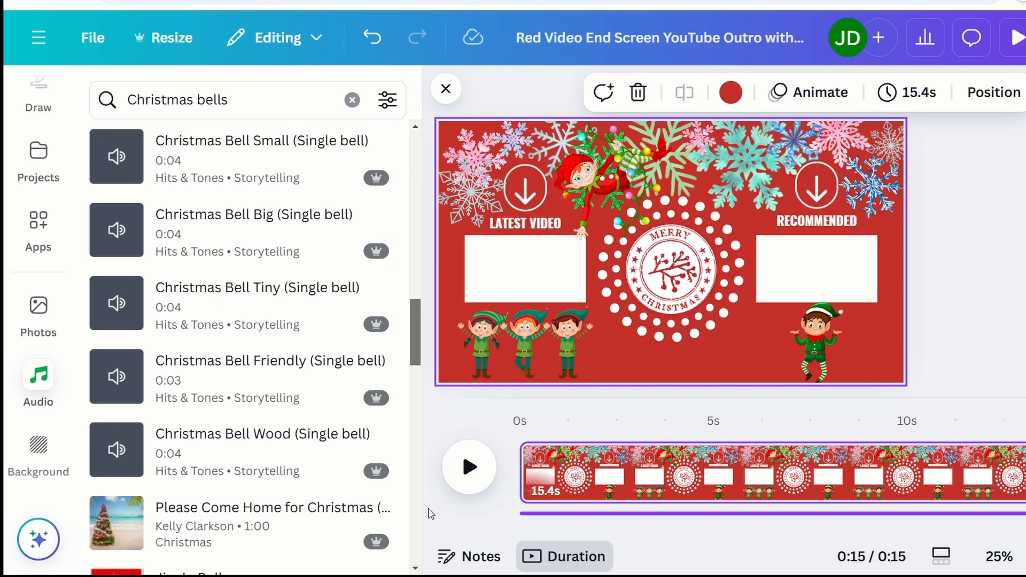
pyautogui.moveTo(417, 323); pyautogui.dragTo(420, 340)
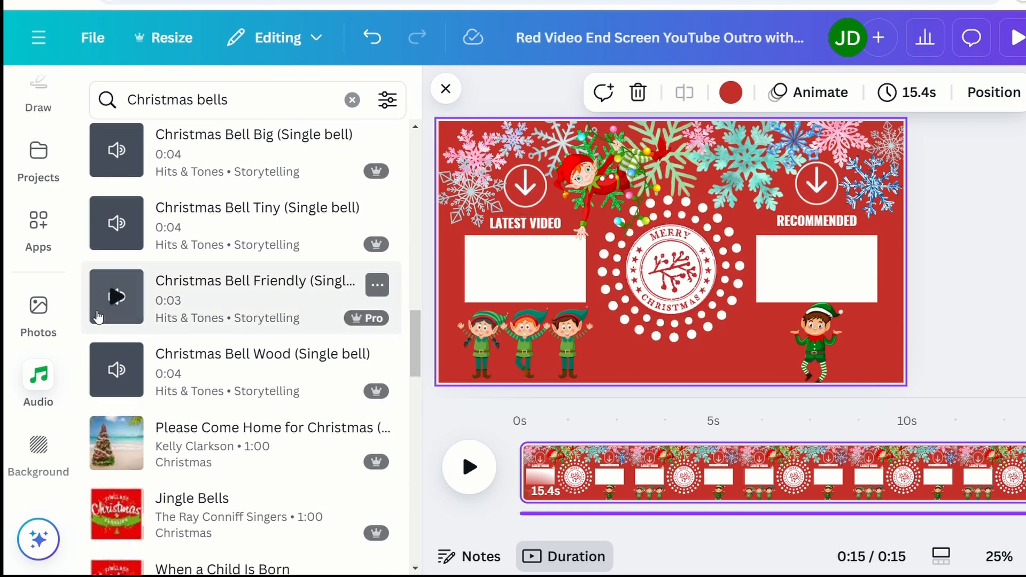
pyautogui.click(118, 295)
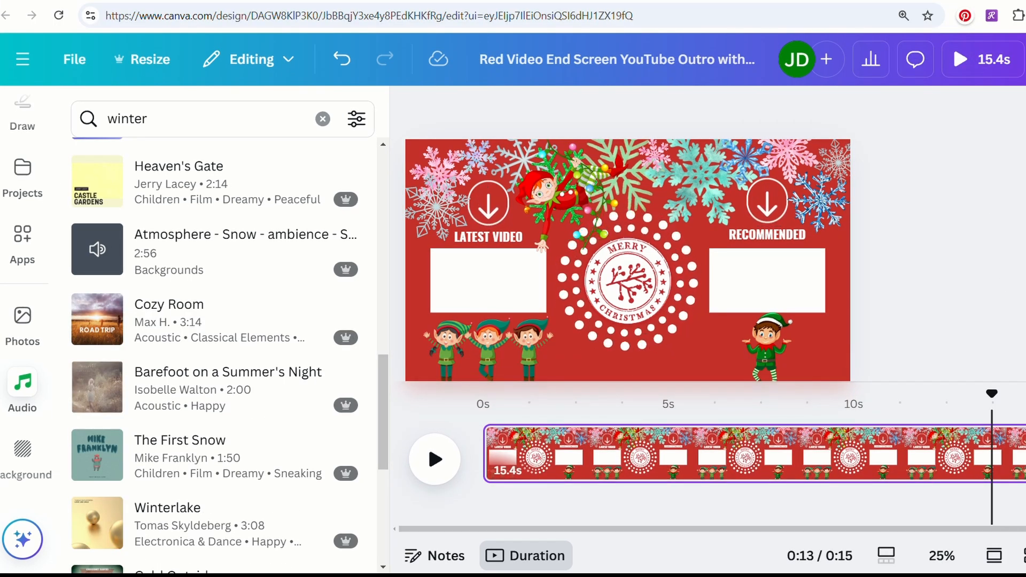
# Step: Add the Atmosphere Snow ambience track and return the playhead to the start
pyautogui.click(436, 471)
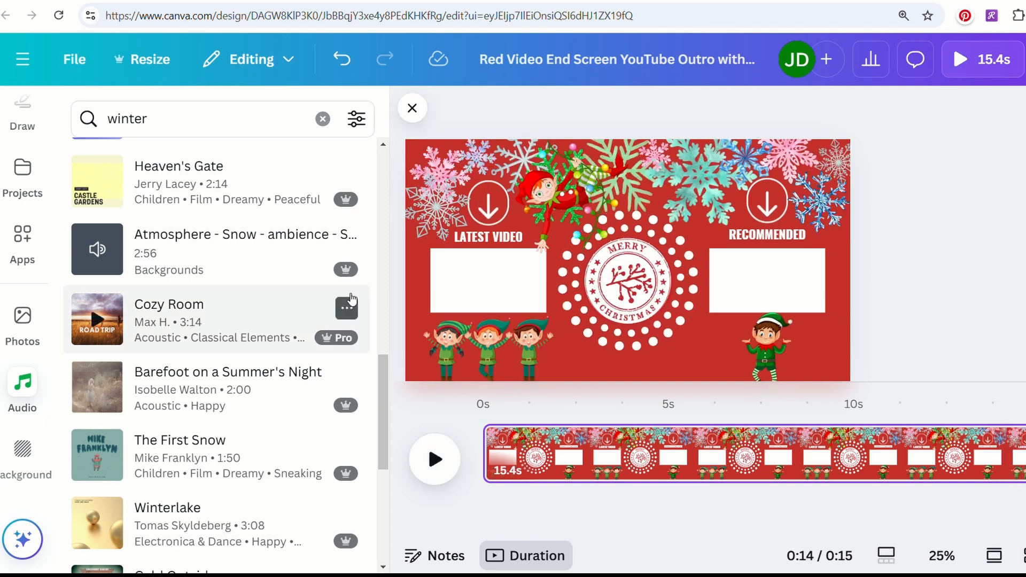
pyautogui.click(199, 264)
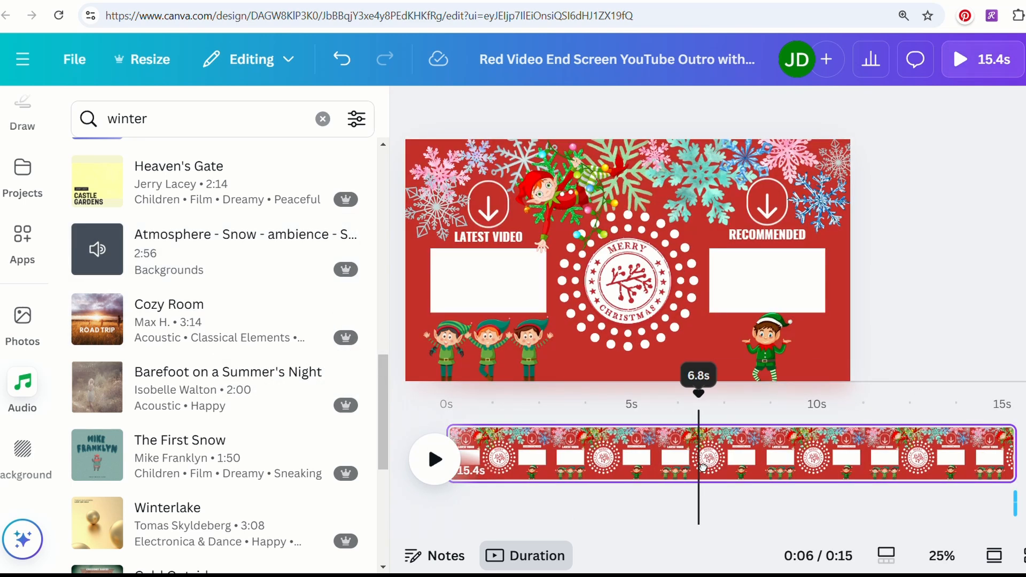
pyautogui.moveTo(703, 468); pyautogui.dragTo(468, 480)
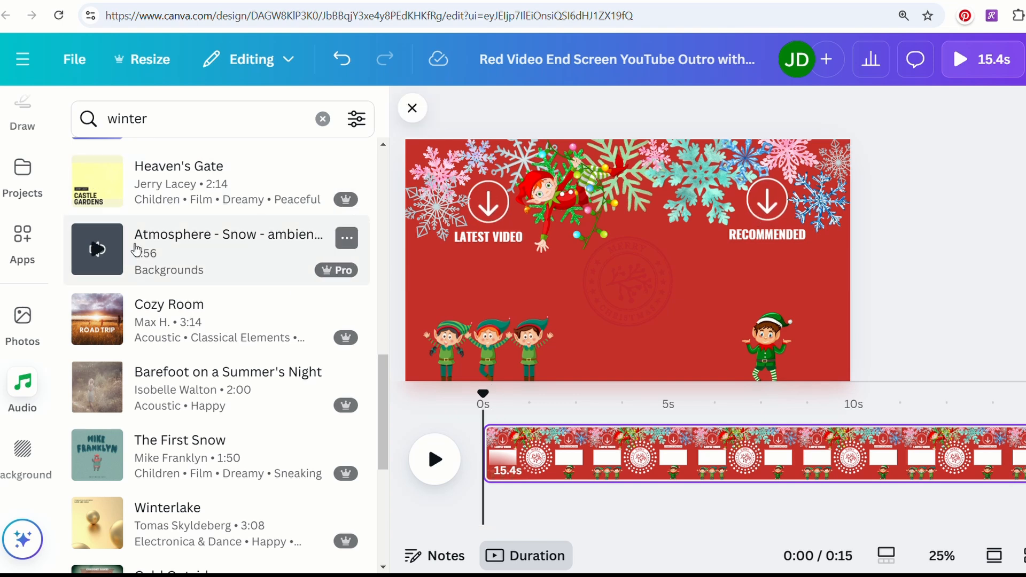
# Step: Add the 'Atmosphere - Snow - ambience' track from the winter results and preview it under the video
pyautogui.click(97, 249)
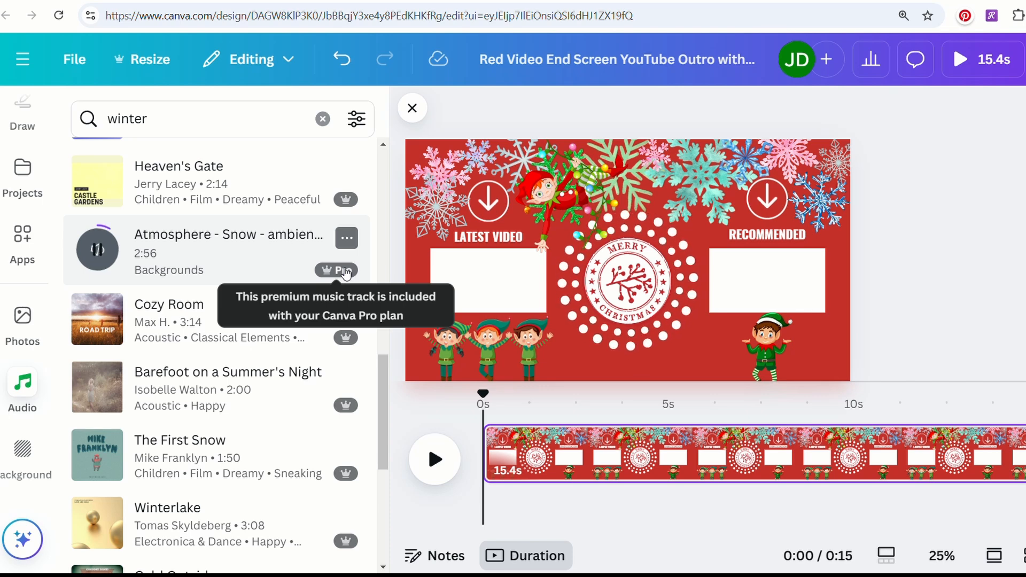
pyautogui.click(220, 253)
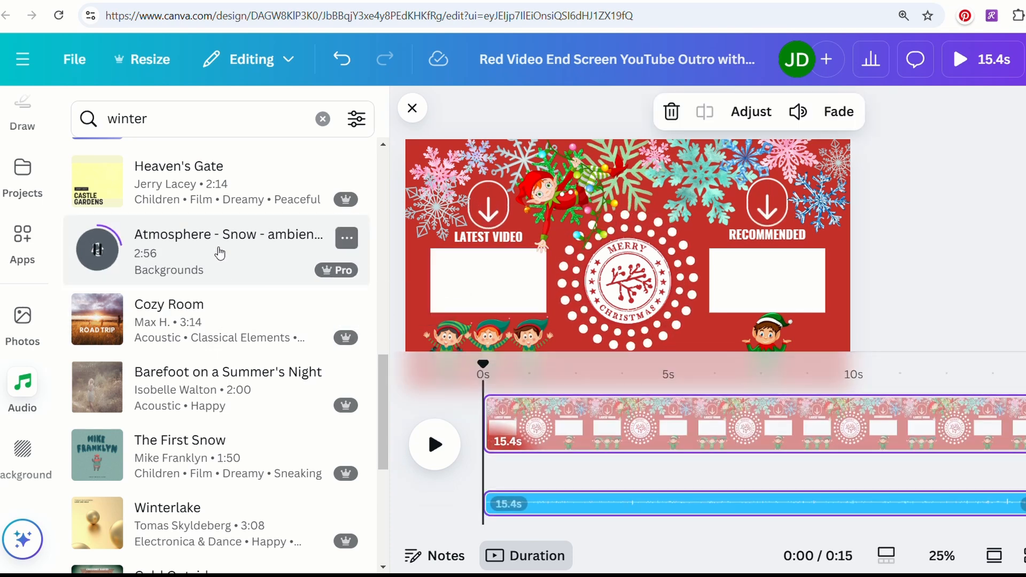
pyautogui.click(453, 450)
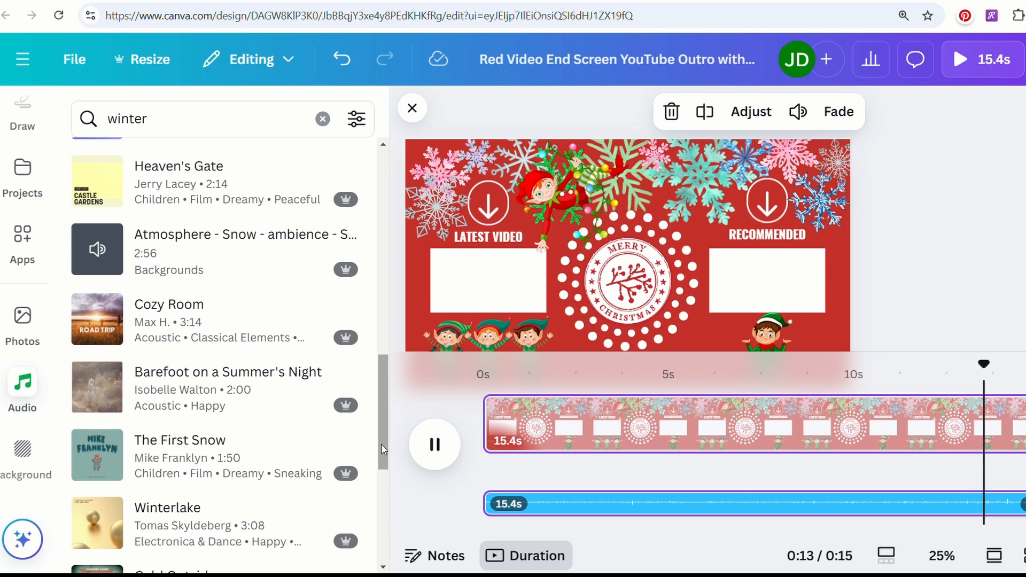
pyautogui.scroll(10, 381, 443)
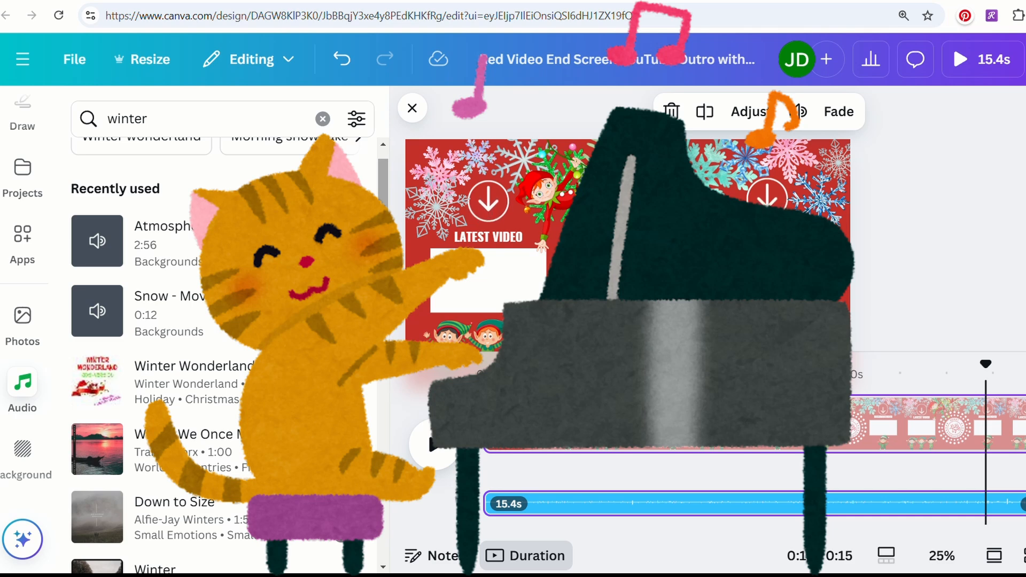
# Step: Add the Christmas sleigh bells track and preview the video from the start
pyautogui.click(267, 122)
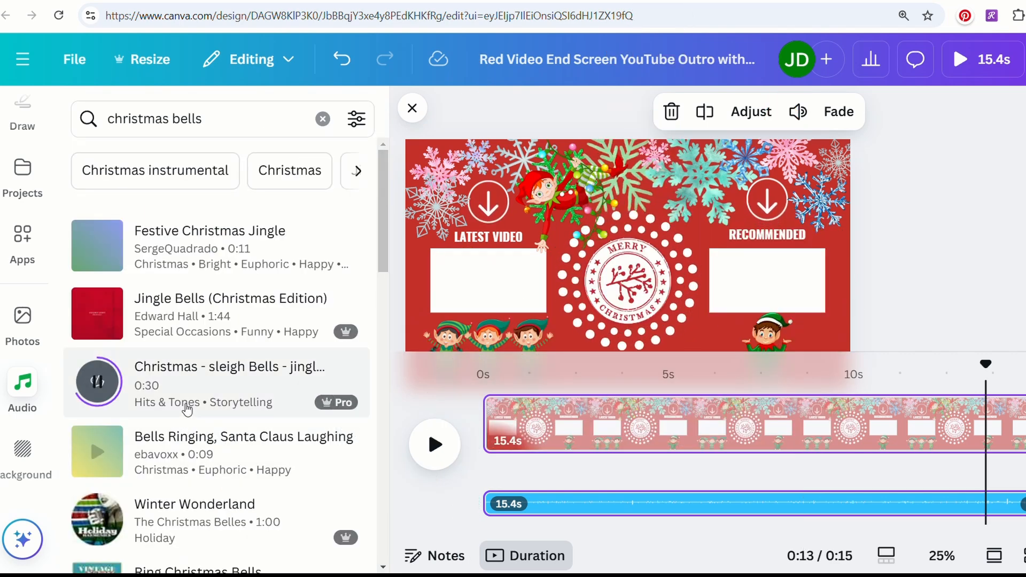
pyautogui.click(187, 410)
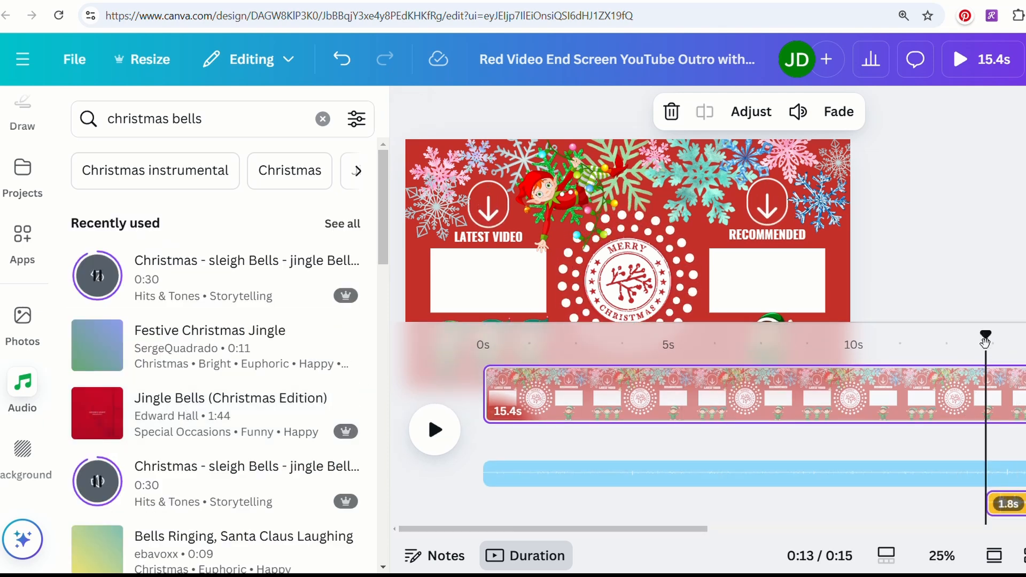
pyautogui.moveTo(990, 343); pyautogui.dragTo(483, 342)
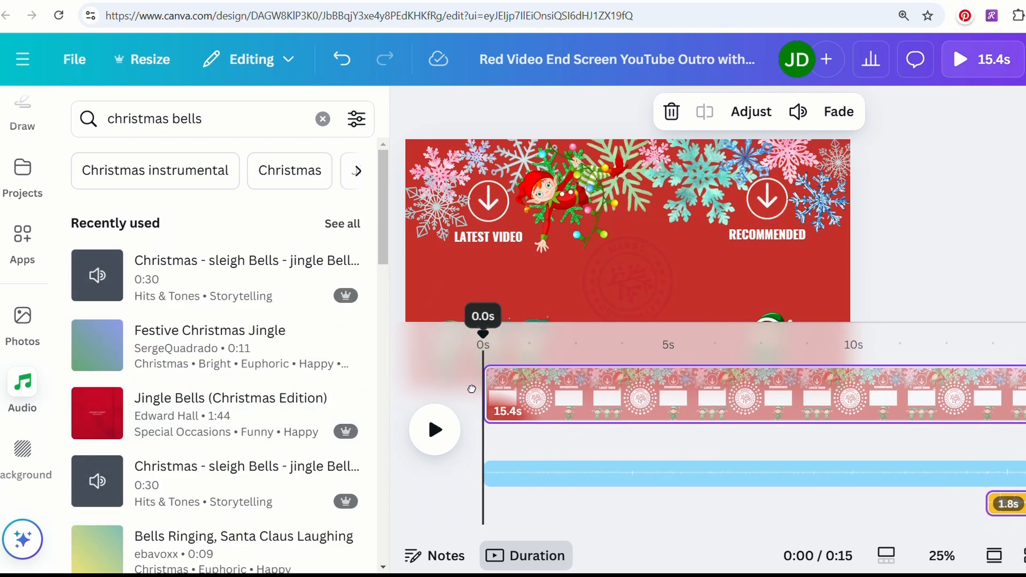
pyautogui.click(447, 429)
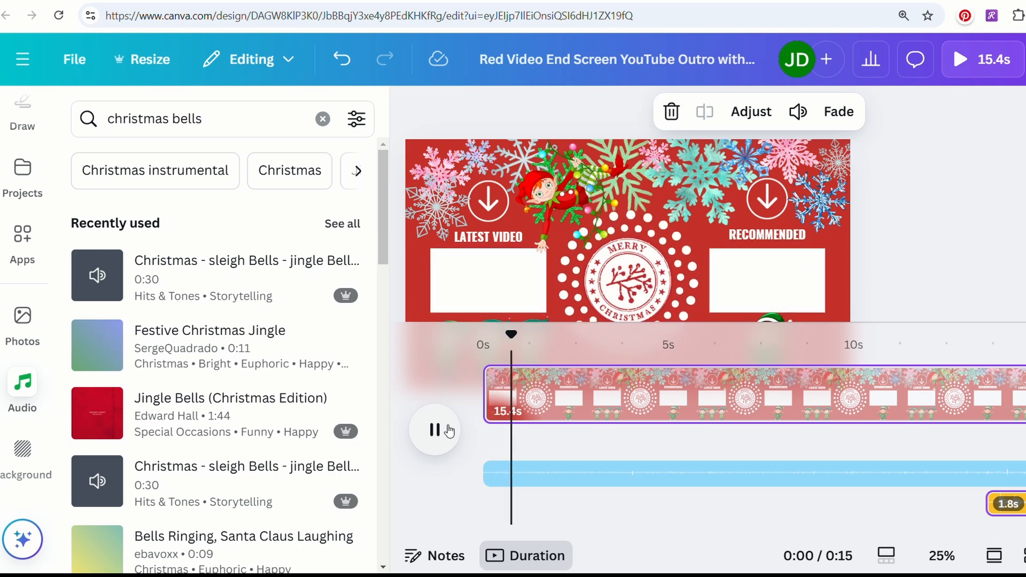
pyautogui.click(448, 428)
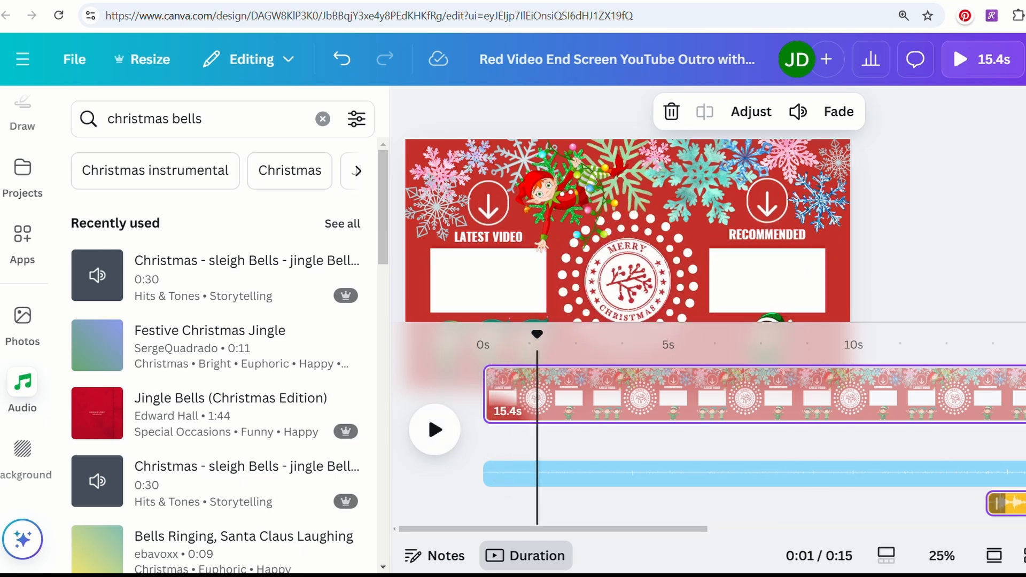
# Step: Stretch the sleigh bells clip leftward to 14.5s so it starts near the beginning
pyautogui.click(1004, 505)
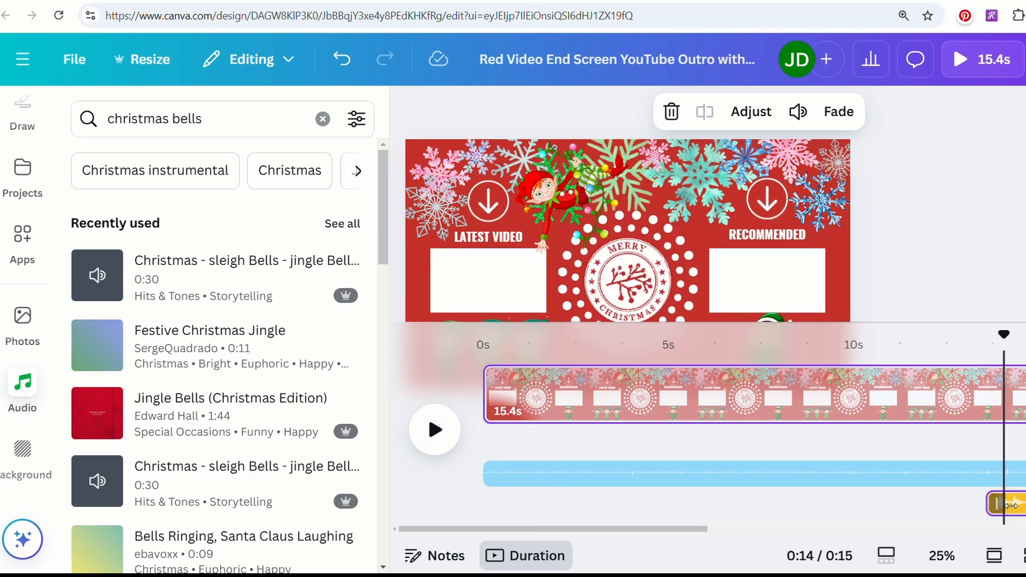
pyautogui.moveTo(1007, 507); pyautogui.dragTo(752, 500)
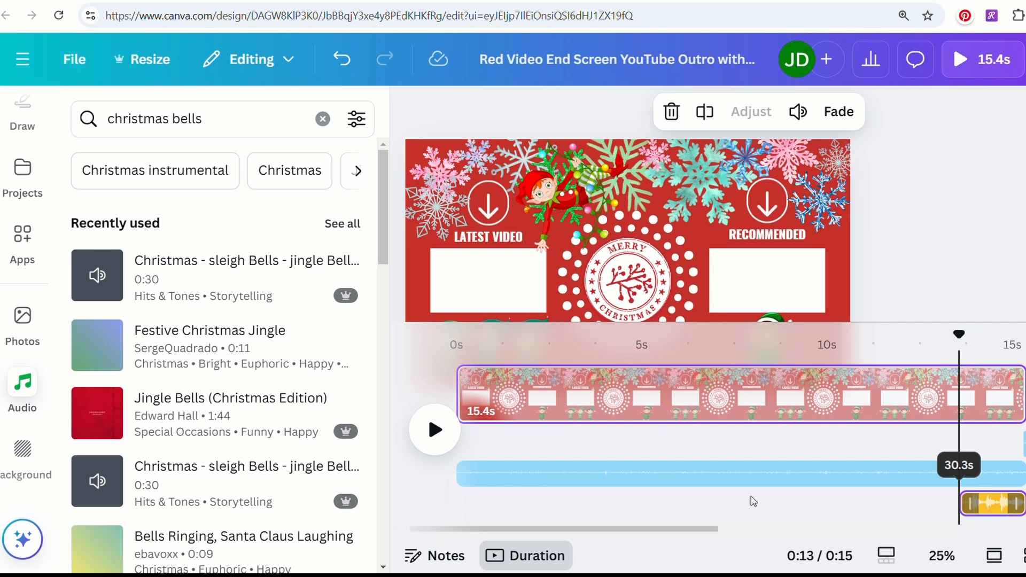
pyautogui.moveTo(978, 355); pyautogui.dragTo(531, 401)
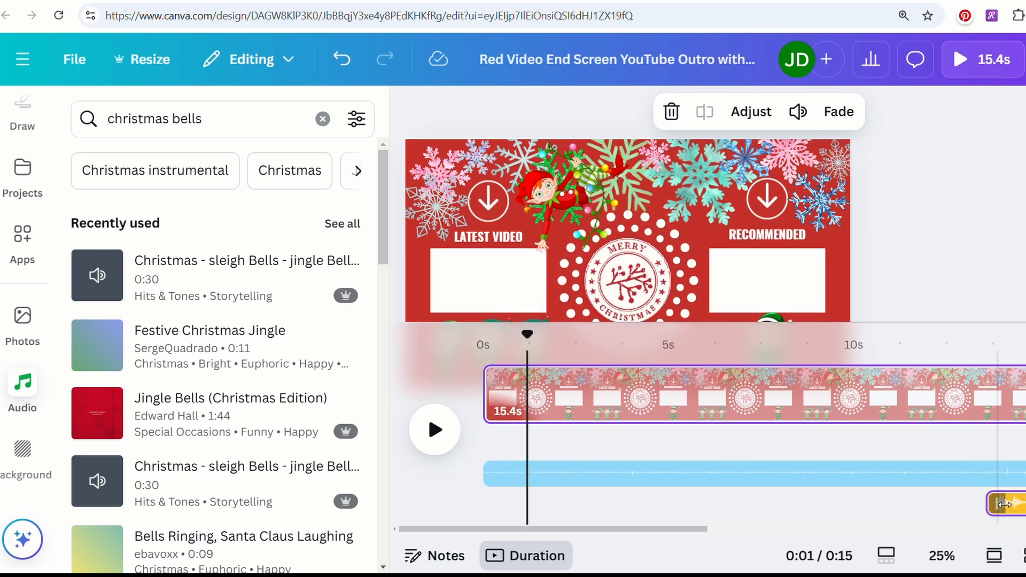
pyautogui.moveTo(1004, 505); pyautogui.dragTo(533, 483)
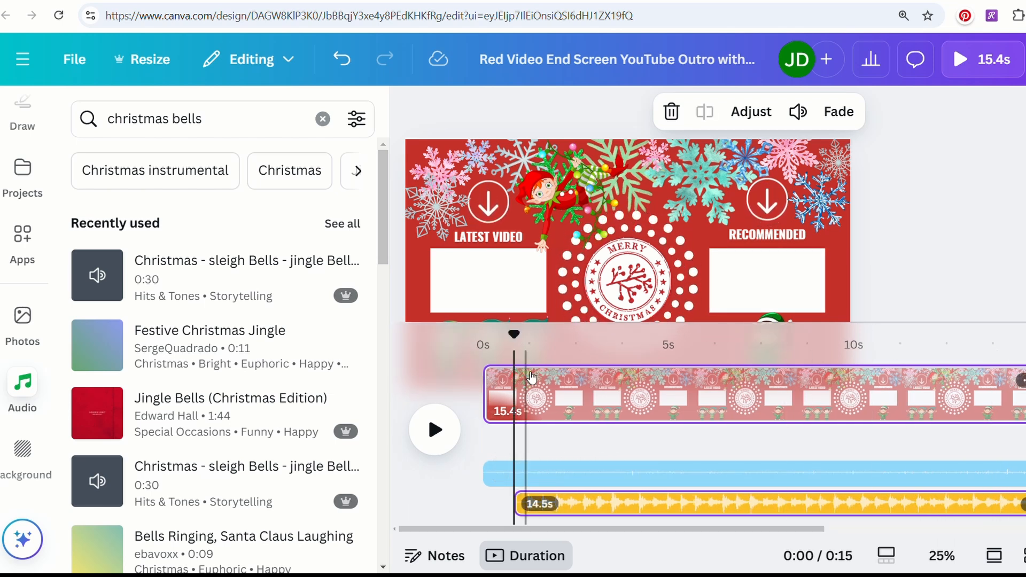
# Step: Lower the sleigh bells track volume to 56 and replay the preview
pyautogui.click(438, 432)
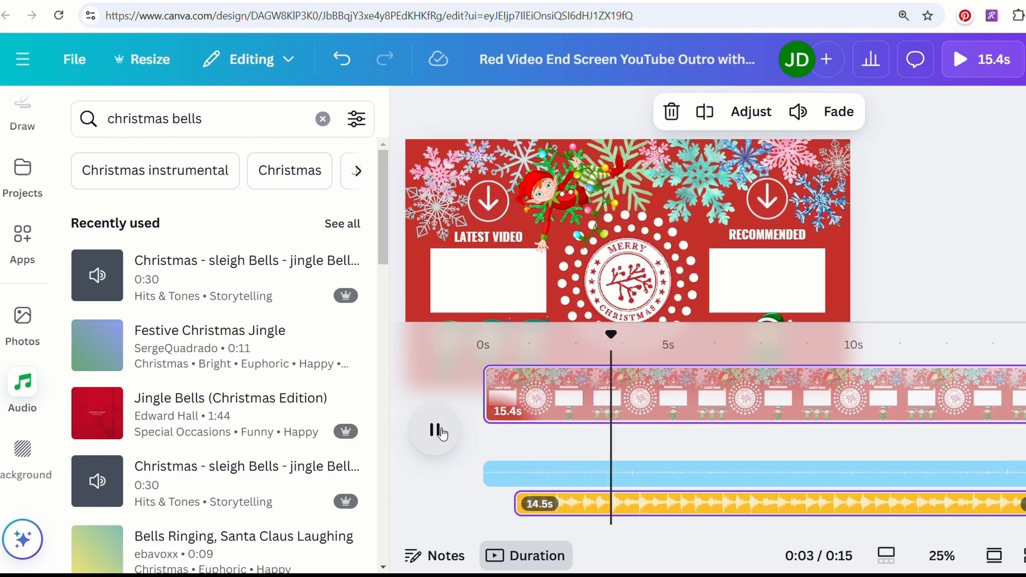
pyautogui.click(439, 431)
pyautogui.click(682, 511)
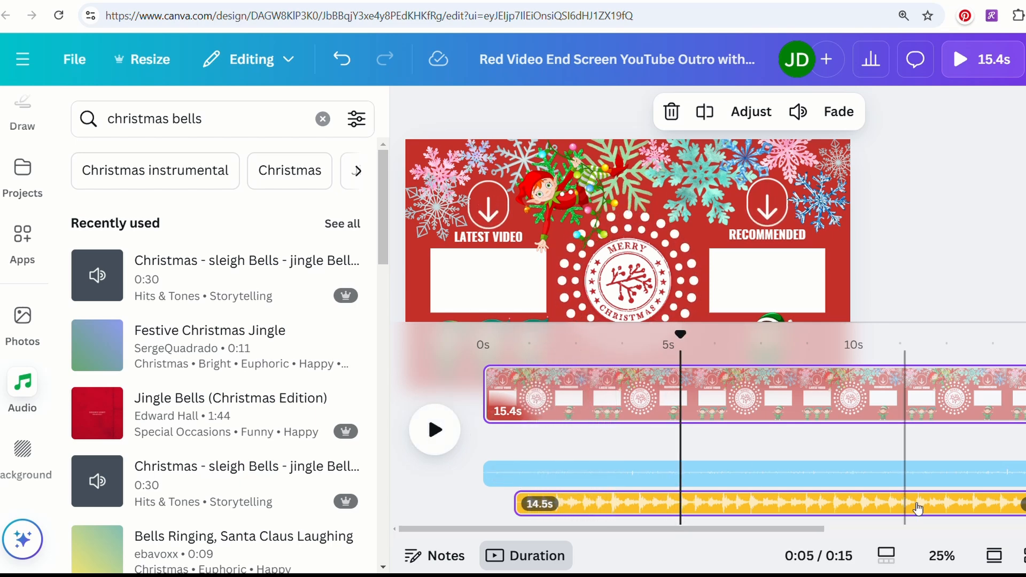
pyautogui.rightClick(1011, 503)
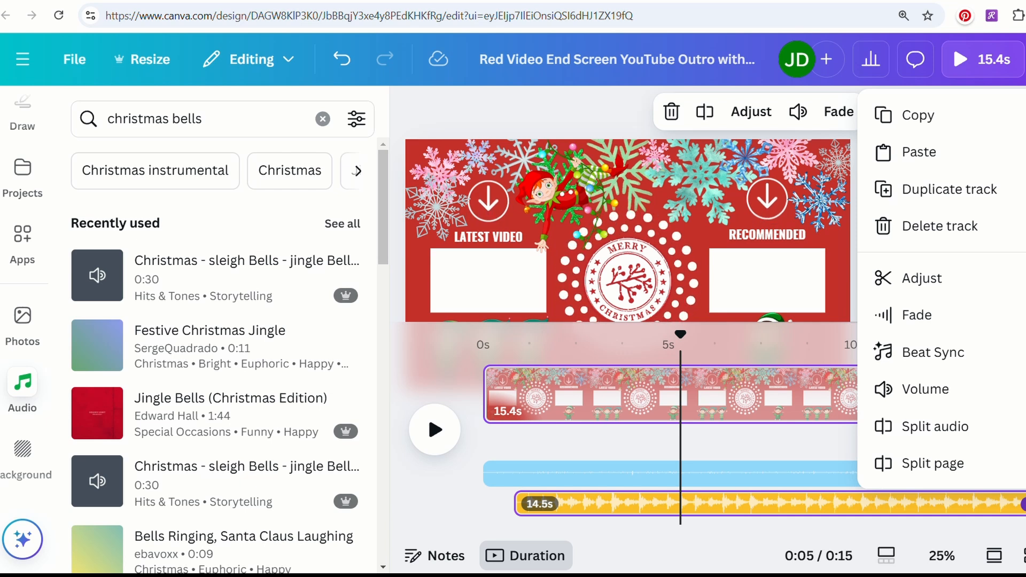
pyautogui.click(939, 390)
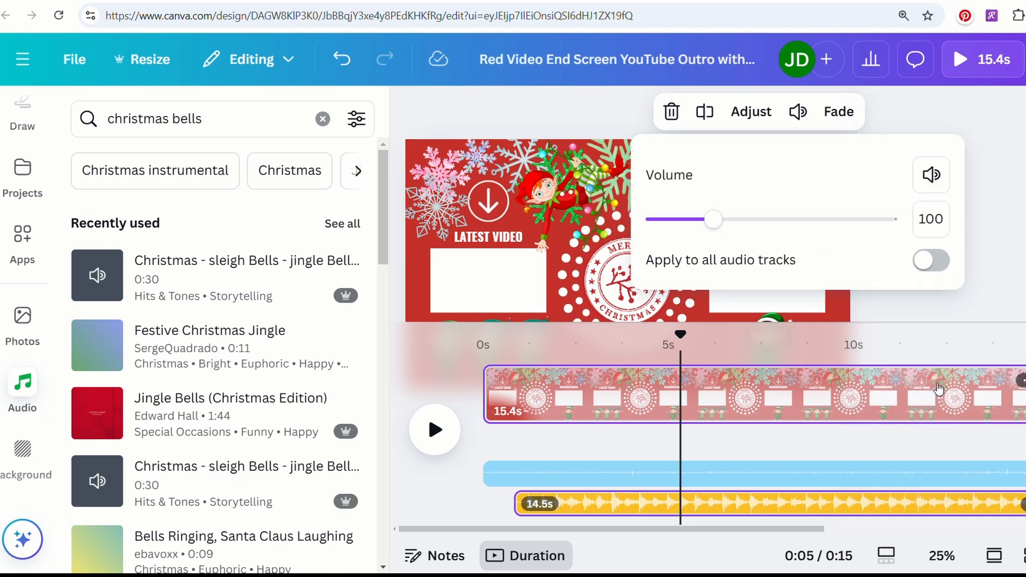
pyautogui.moveTo(713, 222); pyautogui.dragTo(703, 223)
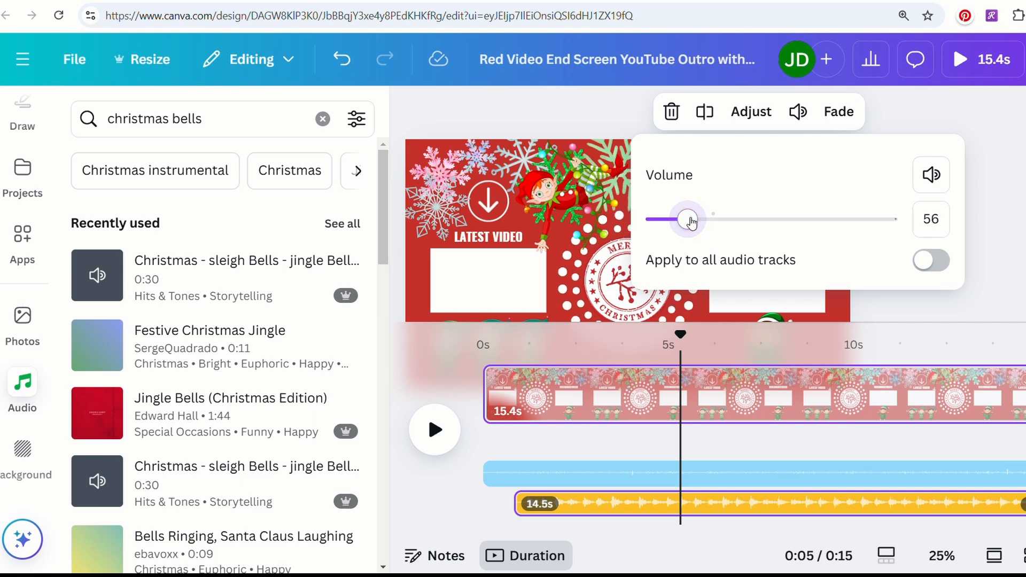
pyautogui.click(447, 429)
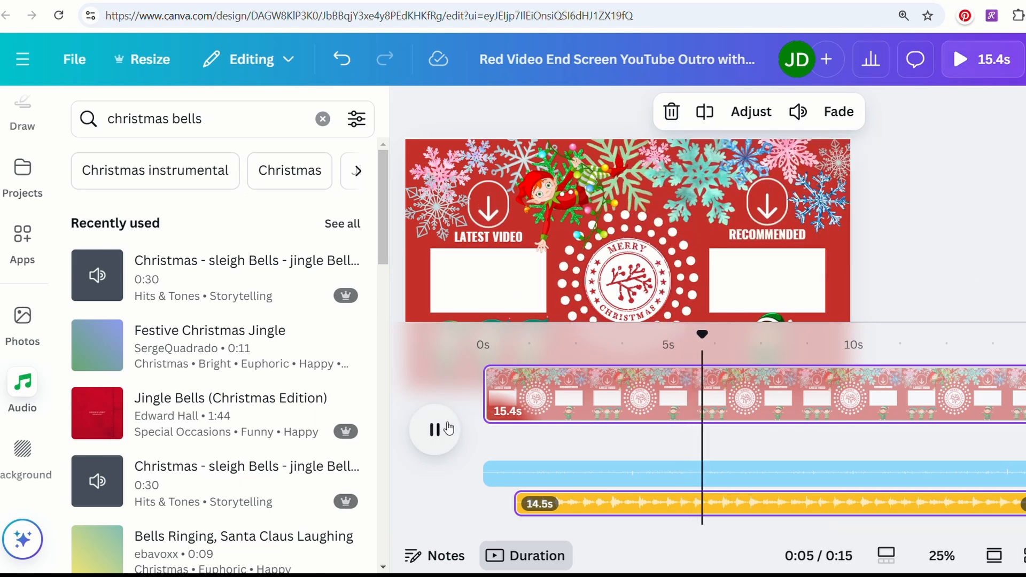
# Step: Preview the short 2.4s clip playing around 4s over the bells and snow, then deselect it
pyautogui.click(449, 429)
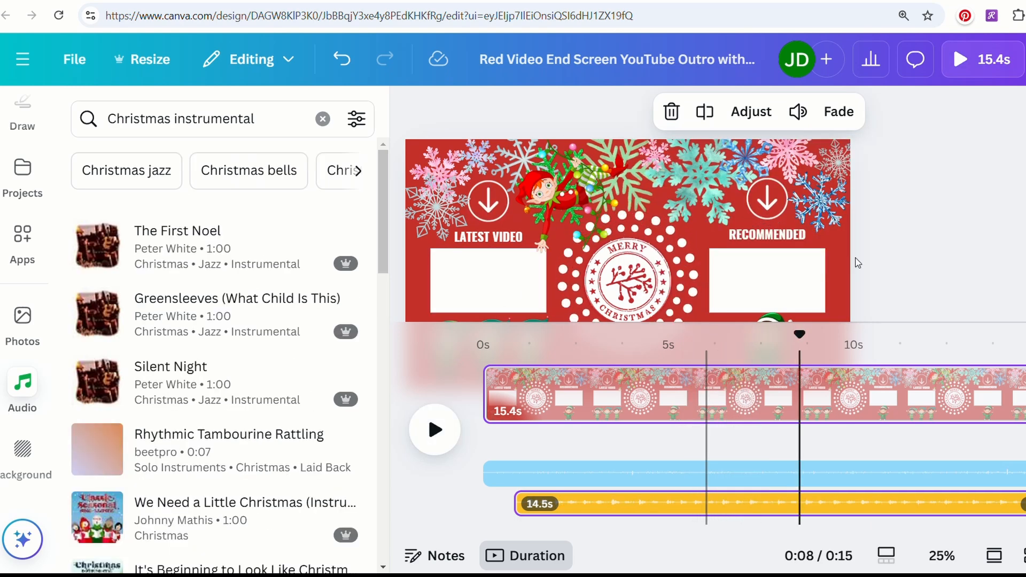
pyautogui.click(984, 239)
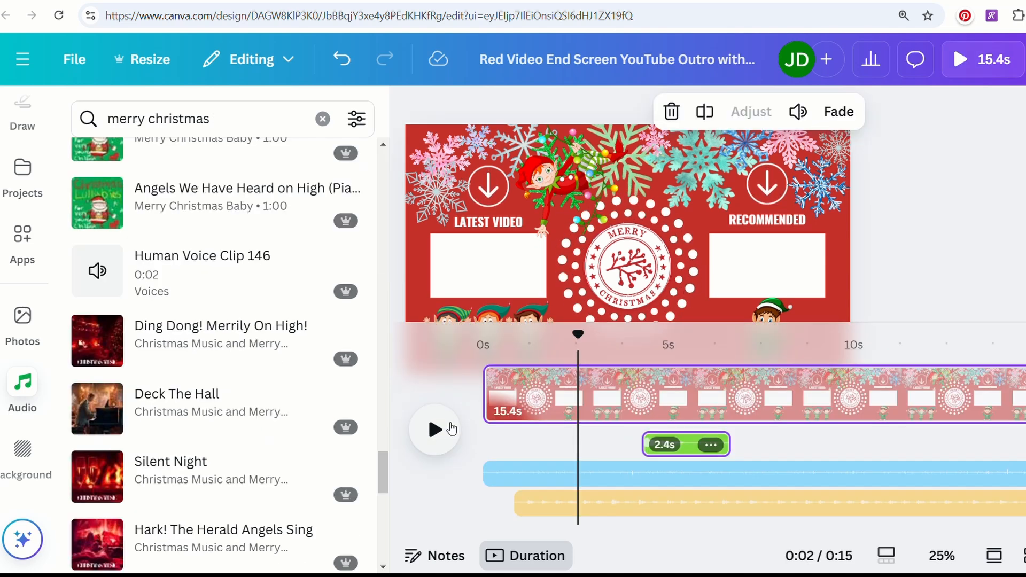
pyautogui.click(431, 422)
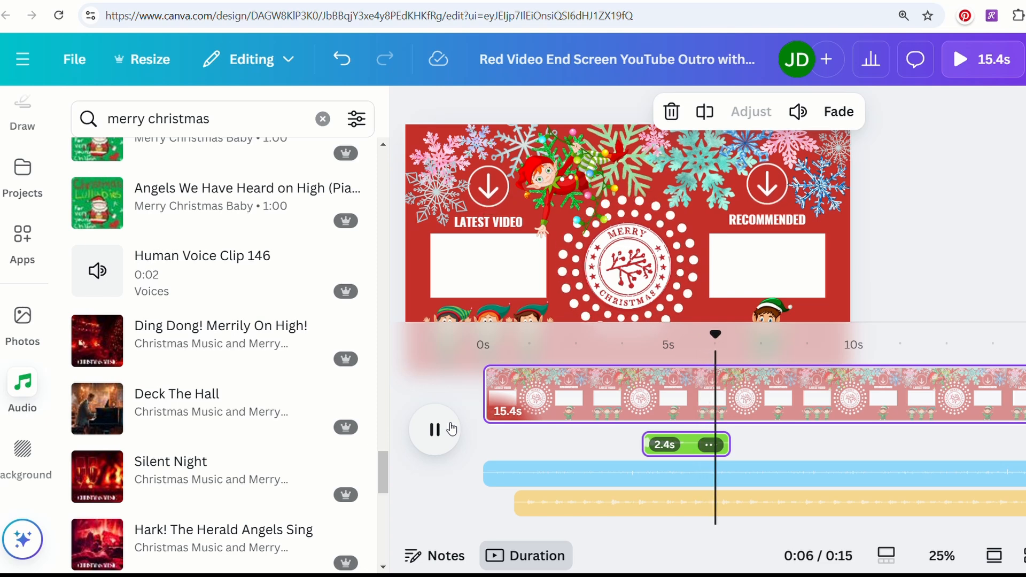
pyautogui.click(451, 429)
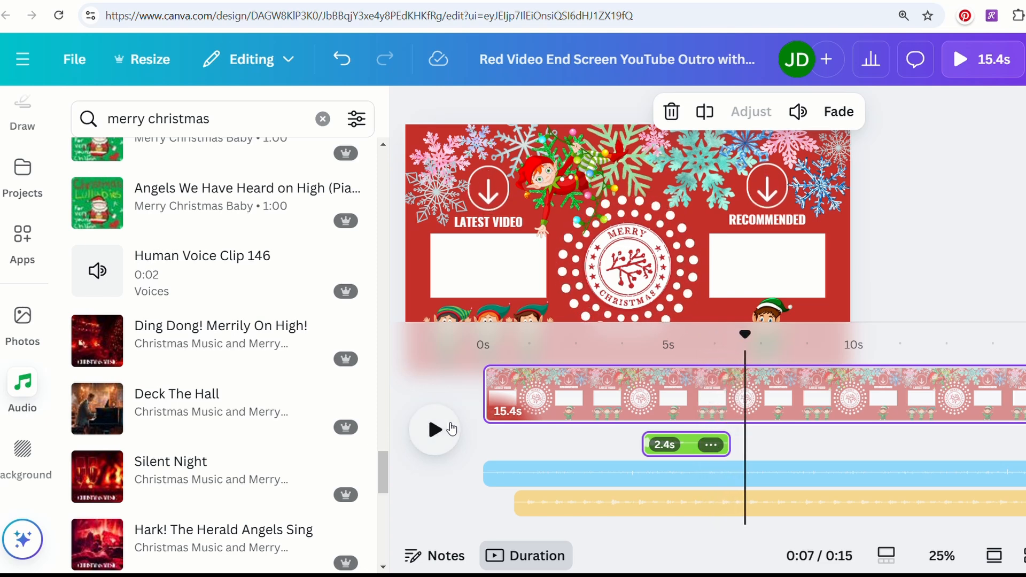
pyautogui.click(972, 160)
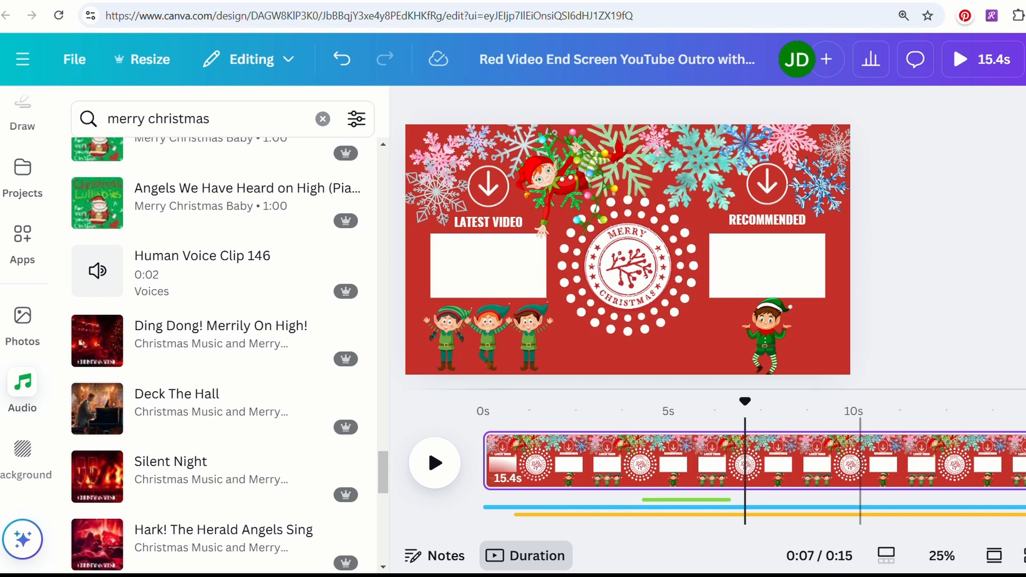
# Step: Download the Christmas end screen as an MP4 video at 1080p quality
pyautogui.click(1025, 59)
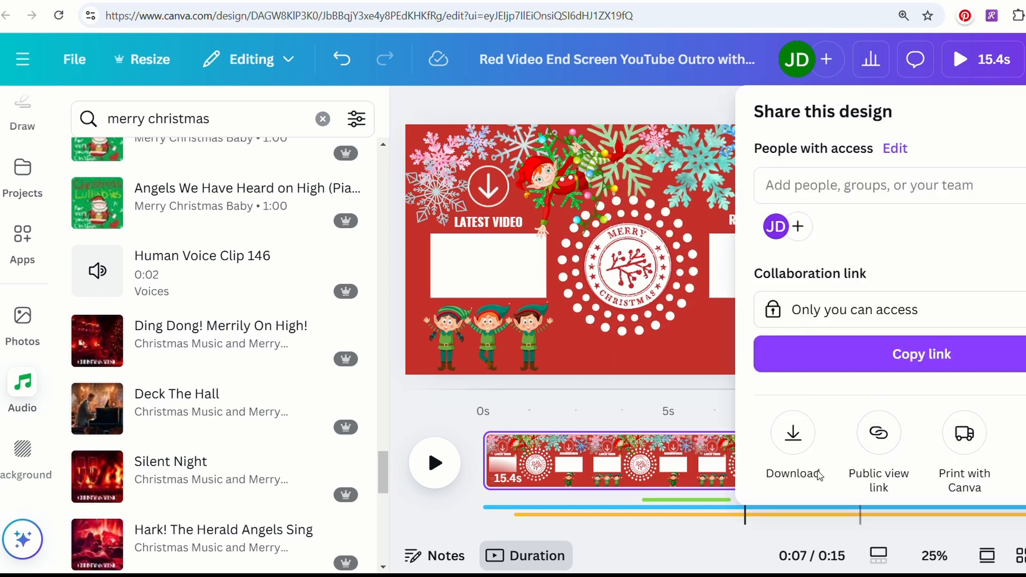
pyautogui.click(794, 438)
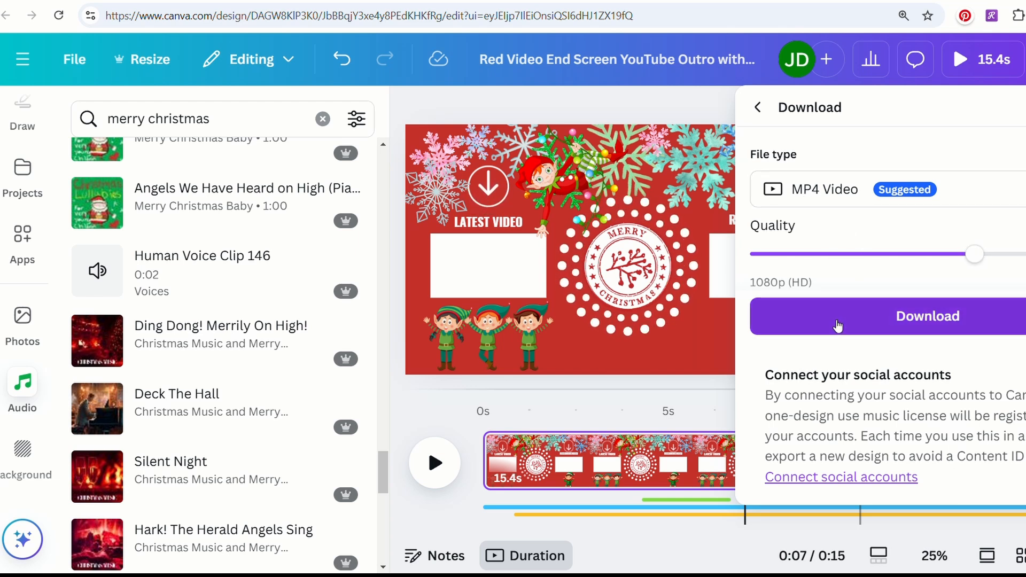
pyautogui.click(842, 327)
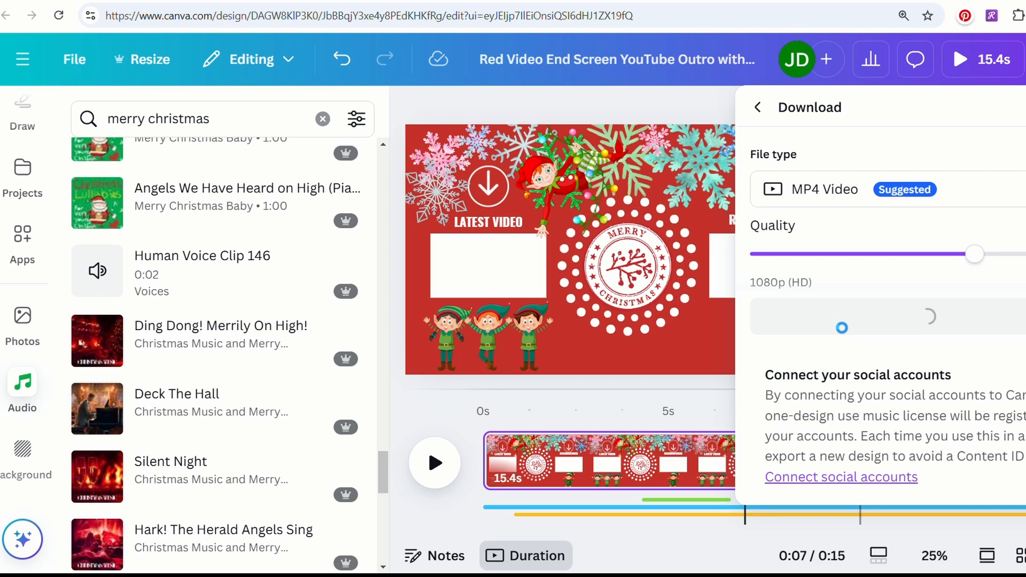